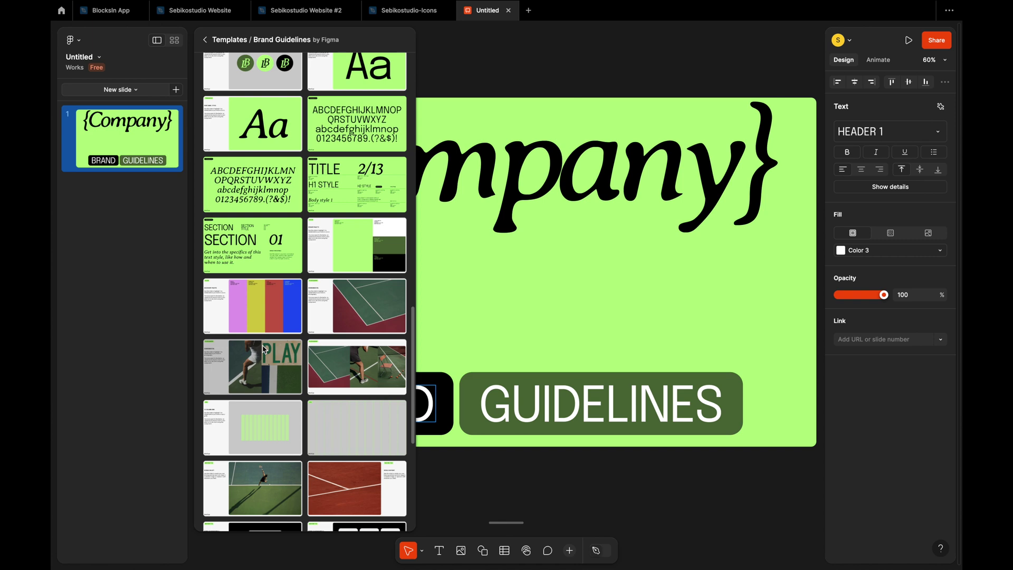
# Step: Add the Section typography slide, then delete every slide so the deck is empty
pyautogui.click(239, 221)
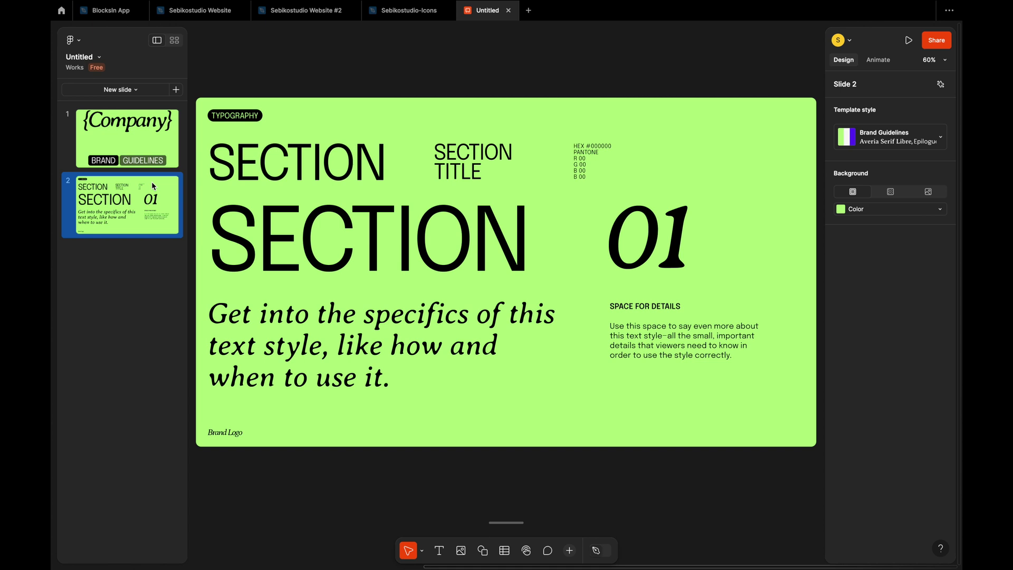
pyautogui.click(177, 90)
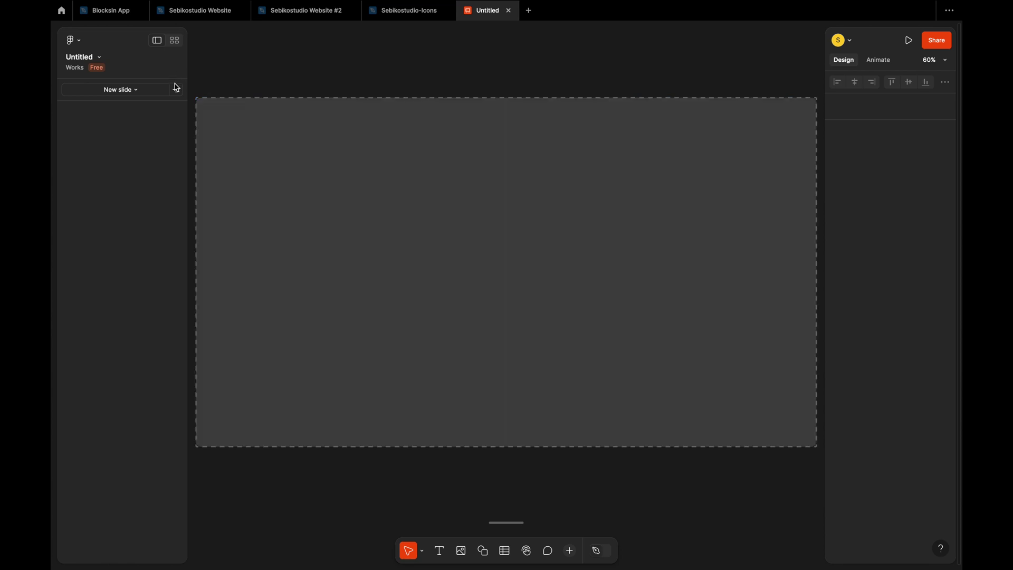
# Step: Preview the Brand Guidelines and Mid Mod templates, then insert the {Company} title and SECTION 01 slides
pyautogui.click(150, 93)
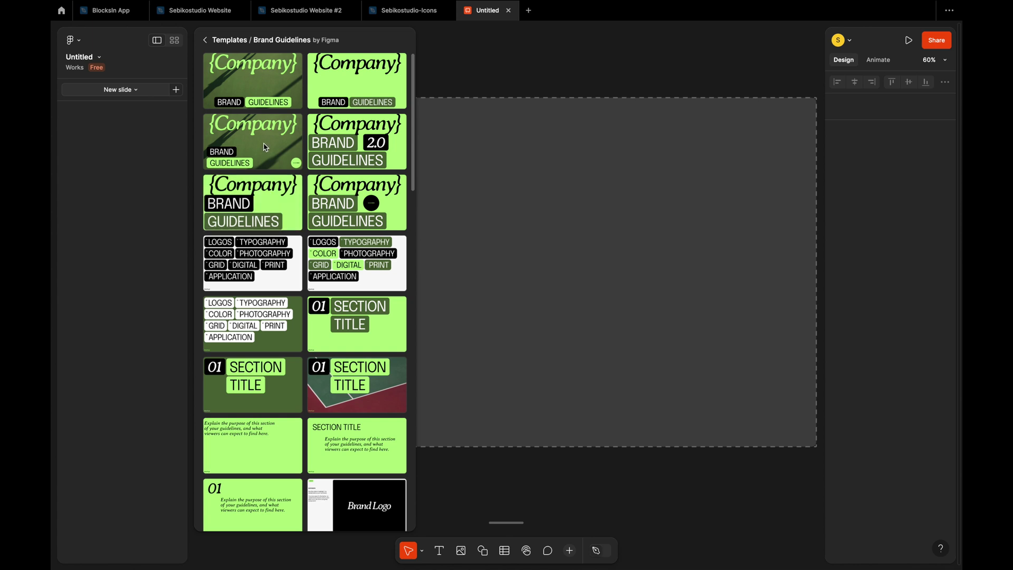
pyautogui.click(203, 41)
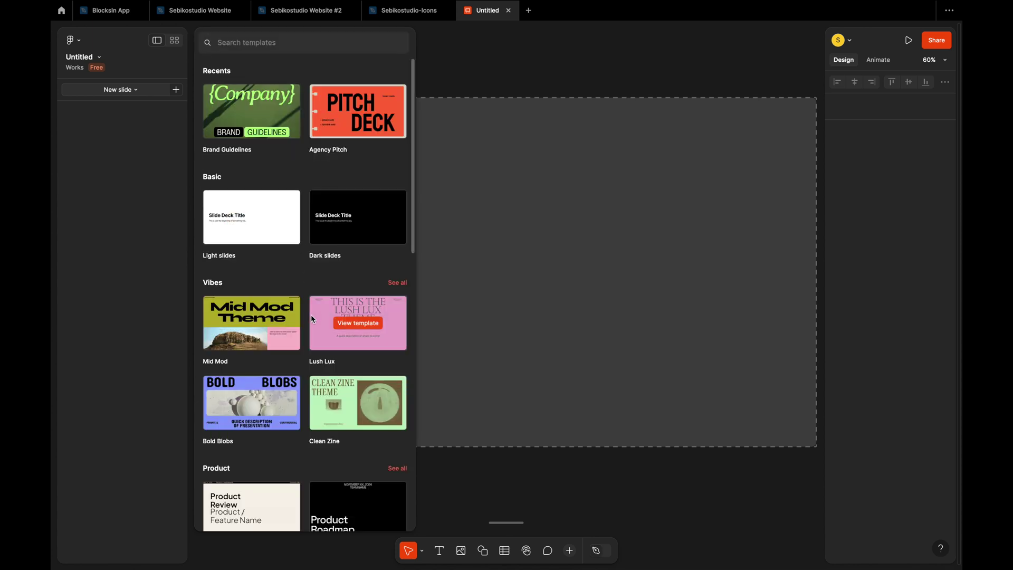
pyautogui.scroll(-3, 312, 314)
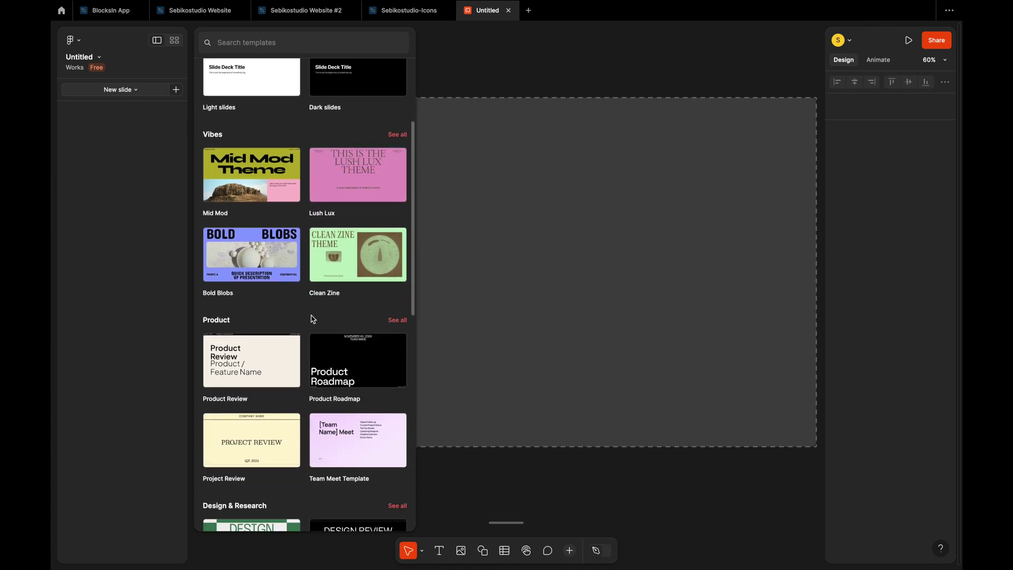
pyautogui.click(255, 153)
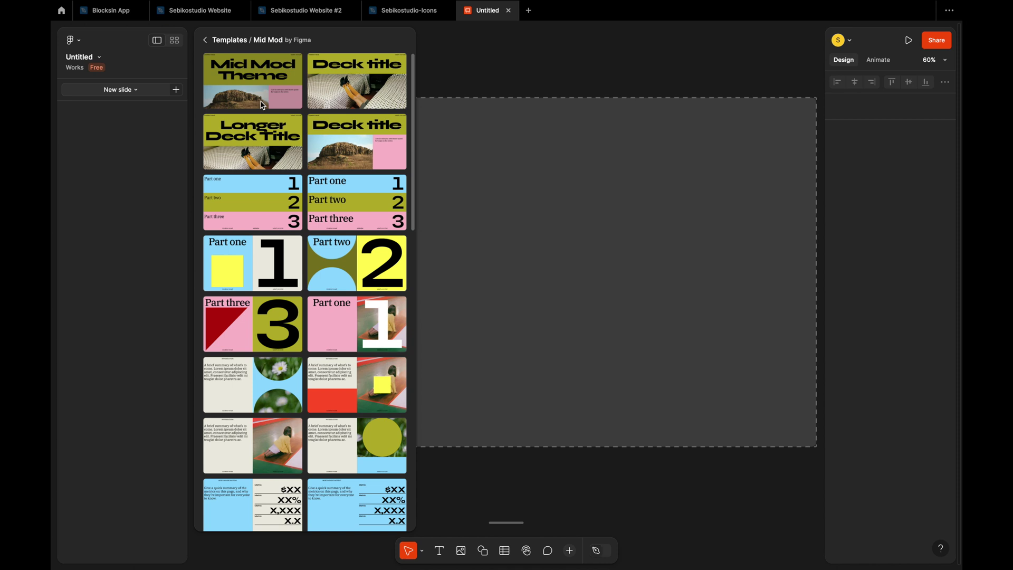
pyautogui.click(205, 40)
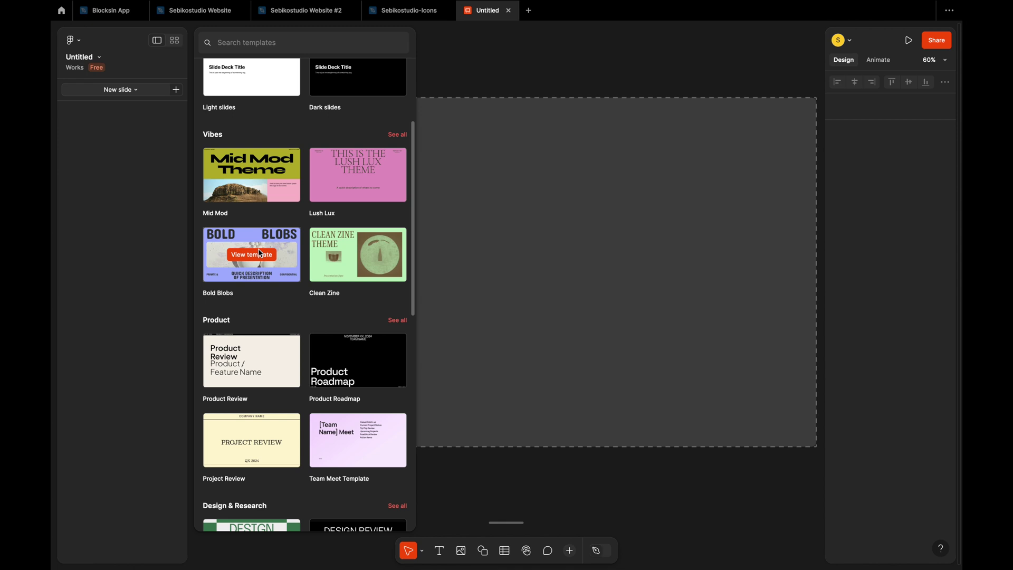
pyautogui.click(260, 254)
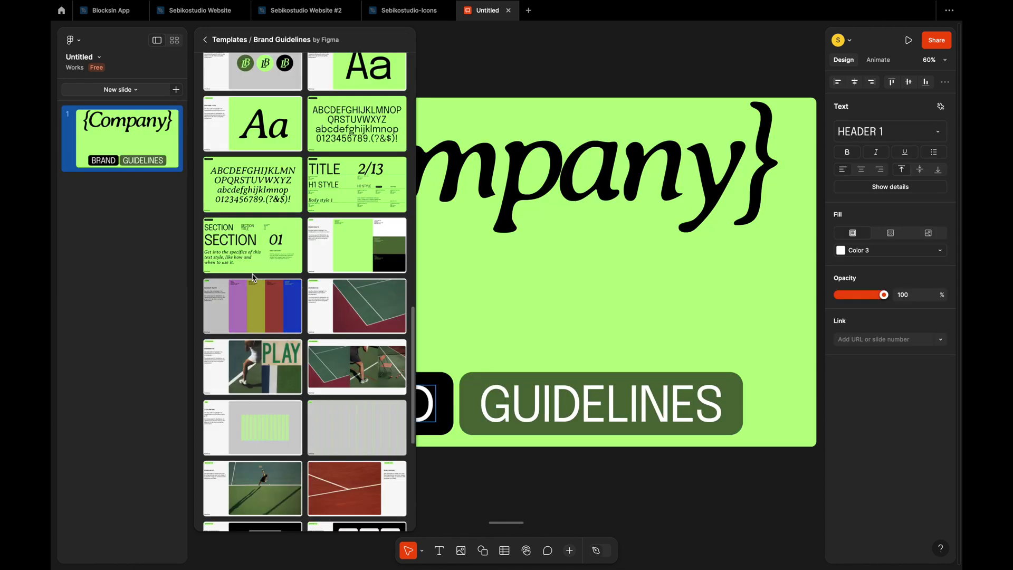
pyautogui.click(239, 222)
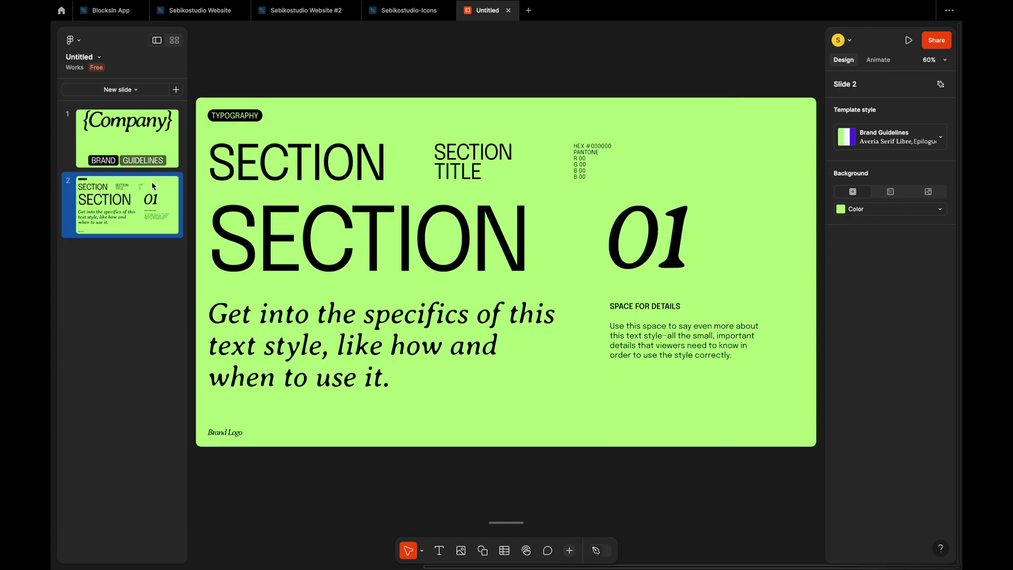
# Step: Replace the big SECTION heading with 'BEM IN DESIGN SYSTEMS'
pyautogui.doubleClick(367, 239)
pyautogui.write('BEM')
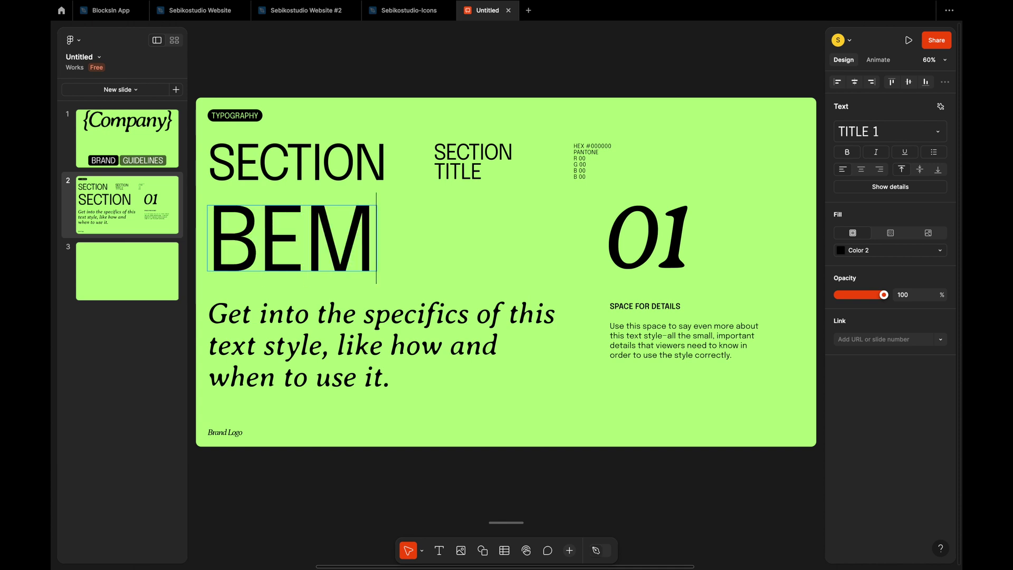
pyautogui.write(' IN DE')
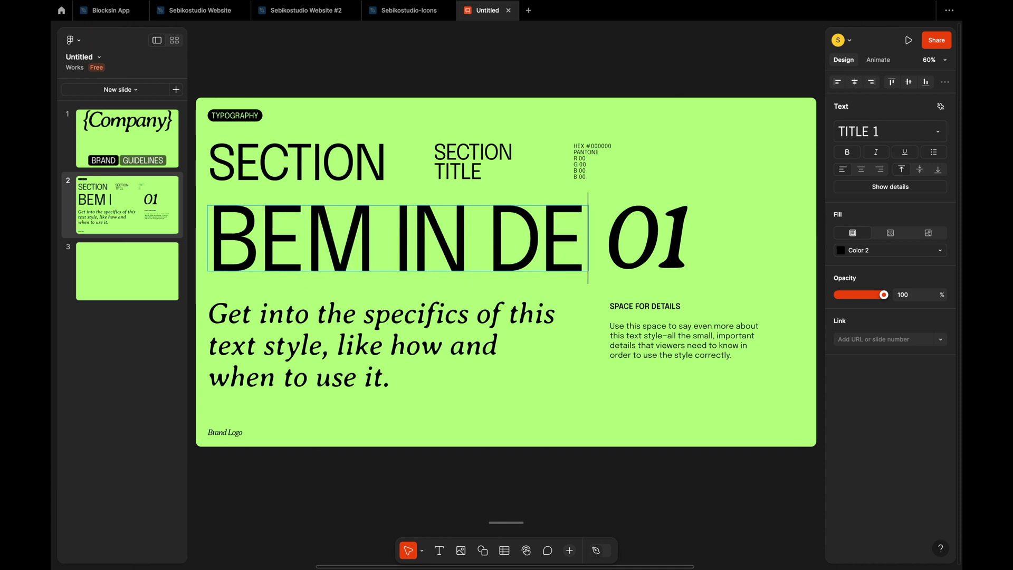
pyautogui.write('SIGN SYSTEM')
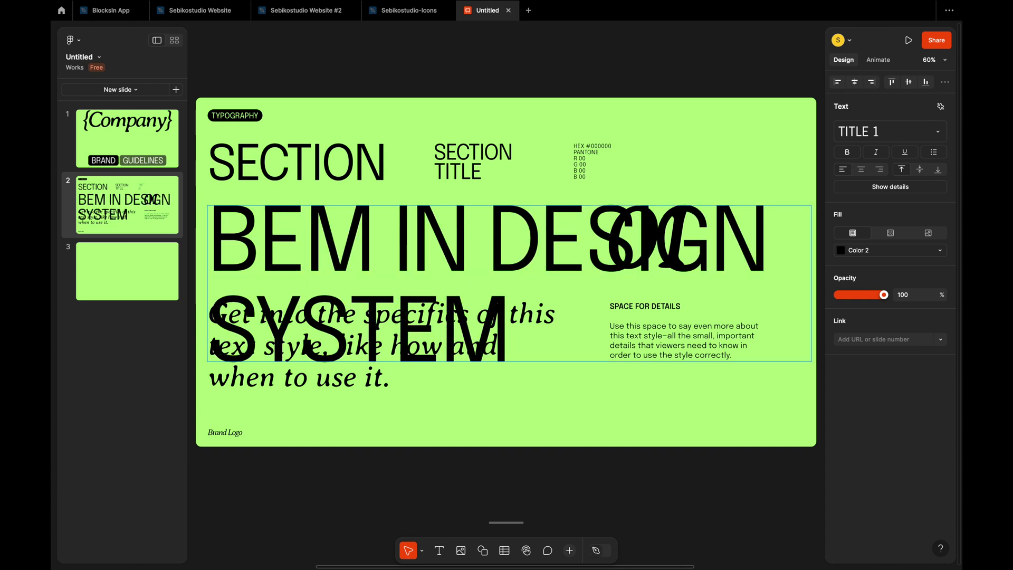
pyautogui.write('S')
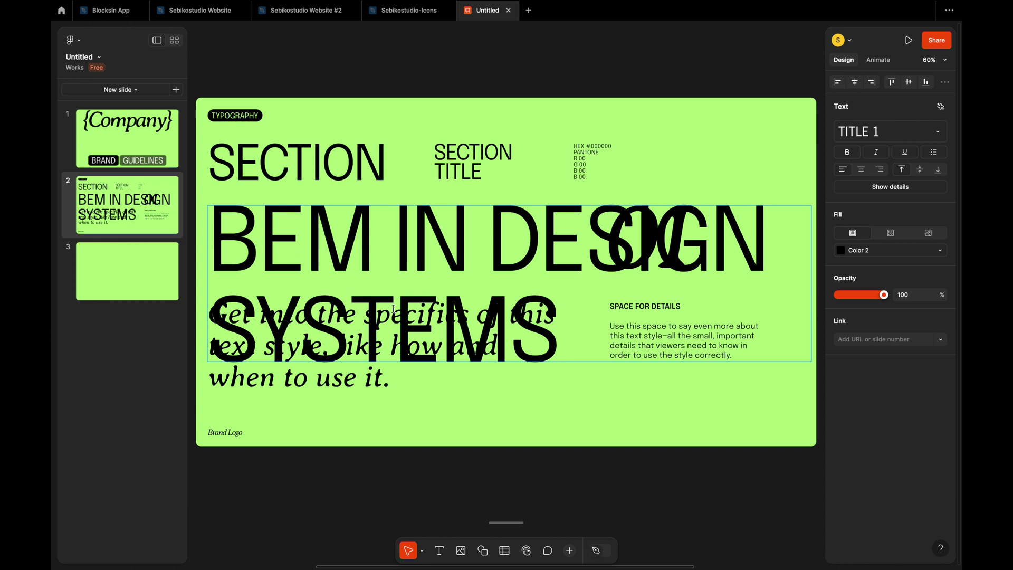
pyautogui.tripleClick(544, 326)
pyautogui.press('Escape')
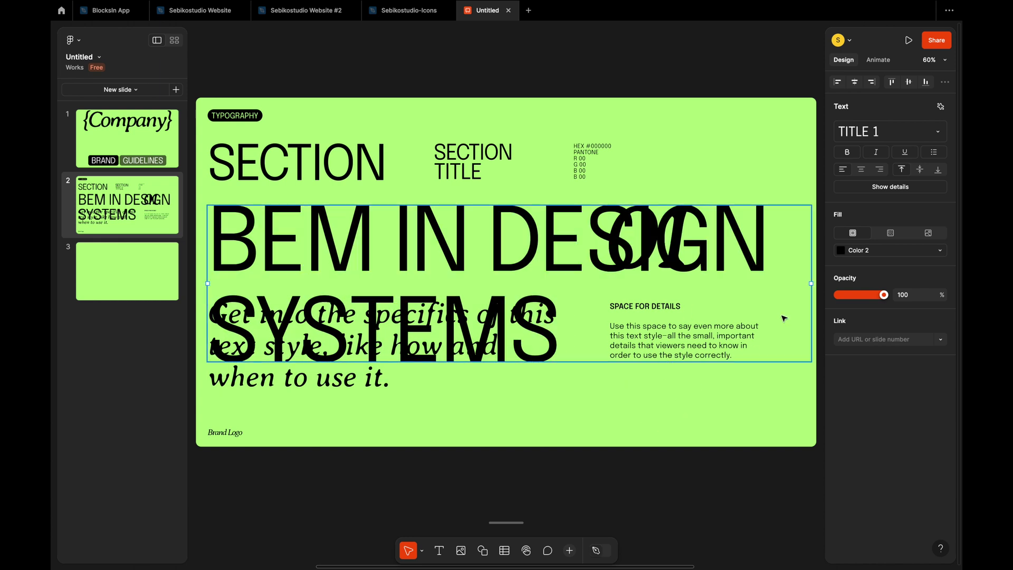
# Step: Narrow the title box so it wraps onto three lines, then scale it down proportionally
pyautogui.moveTo(809, 284); pyautogui.dragTo(591, 285)
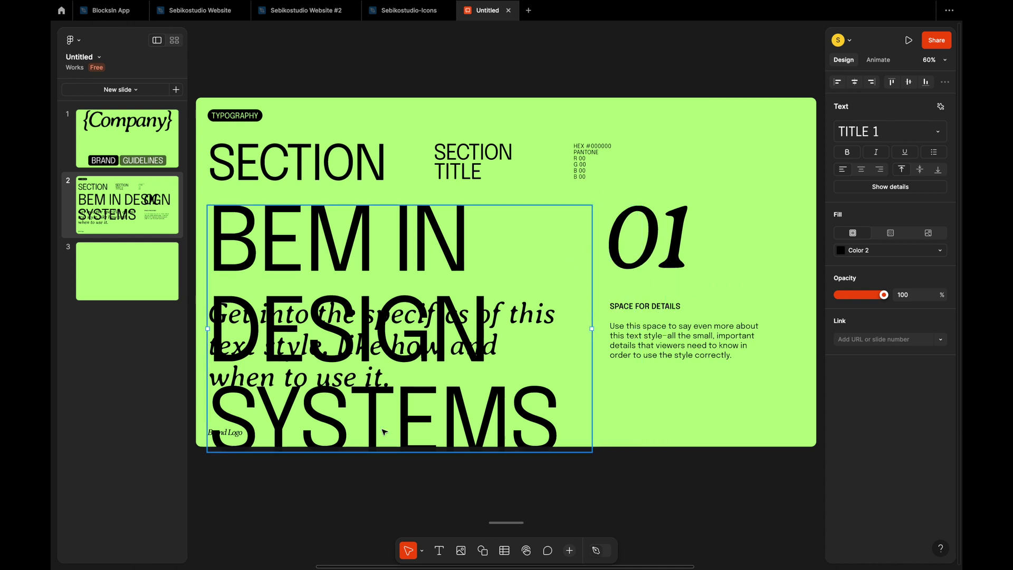
pyautogui.doubleClick(343, 252)
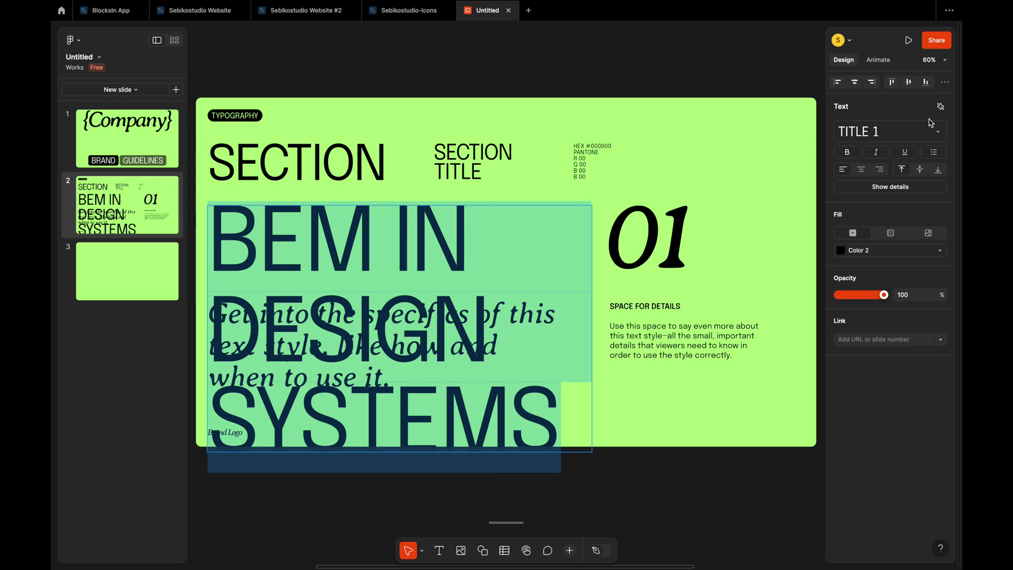
pyautogui.press('Escape')
pyautogui.press('k')
pyautogui.moveTo(592, 452); pyautogui.dragTo(610, 211)
# Step: With the Scale tool, resize the title to fit between SECTION and the body text
pyautogui.click(422, 551)
pyautogui.click(438, 527)
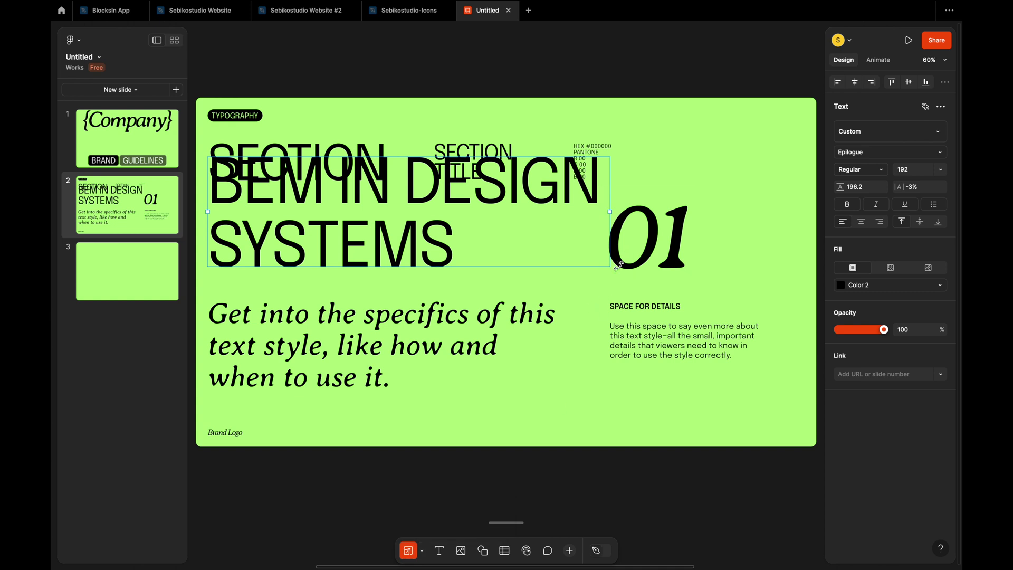
pyautogui.moveTo(610, 211); pyautogui.dragTo(593, 210)
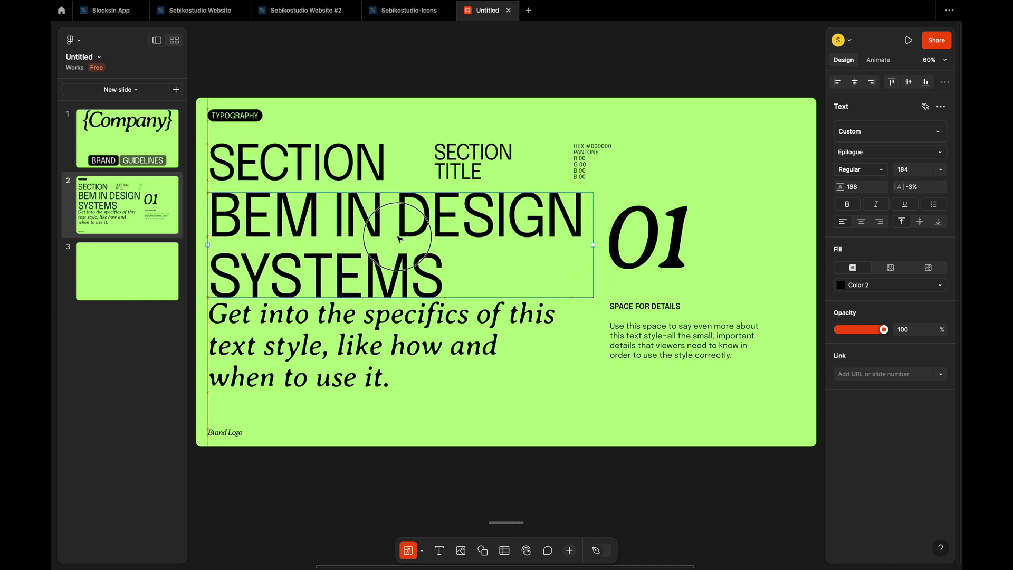
# Step: Replace the body text with 'Why Block Modifiers are important for consistent component development?'
pyautogui.click(396, 343)
pyautogui.doubleClick(373, 352)
pyautogui.hotkey('ctrl', 'a')
pyautogui.write('Why Block Mod')
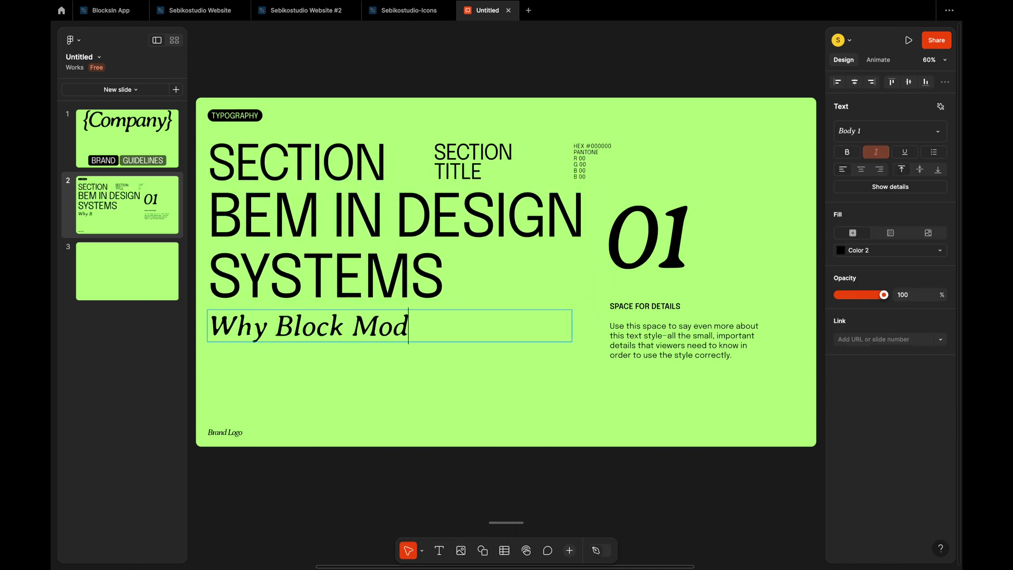
pyautogui.write('ifiers are important for consistent component development?')
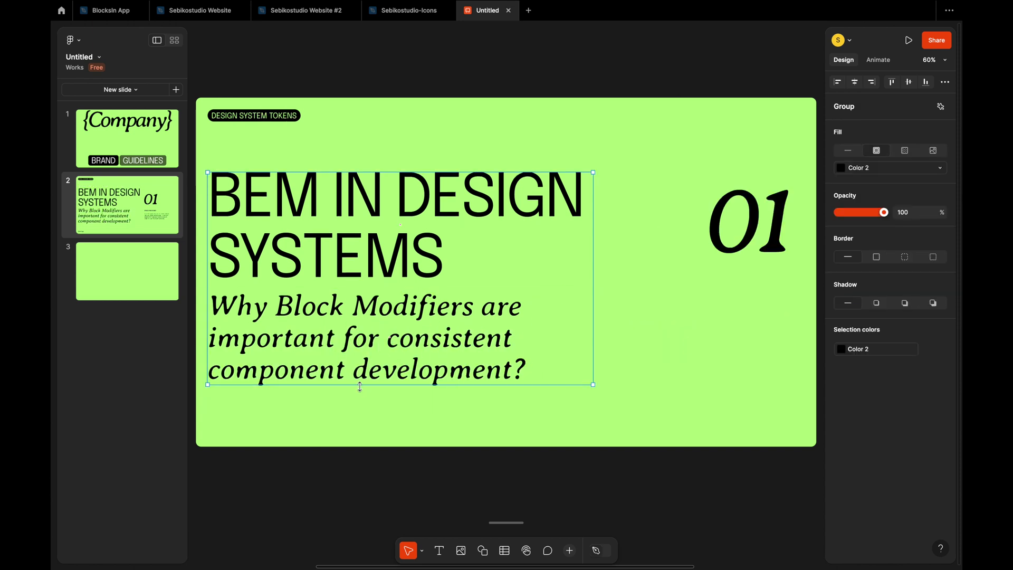
pyautogui.moveTo(359, 387); pyautogui.dragTo(346, 409)
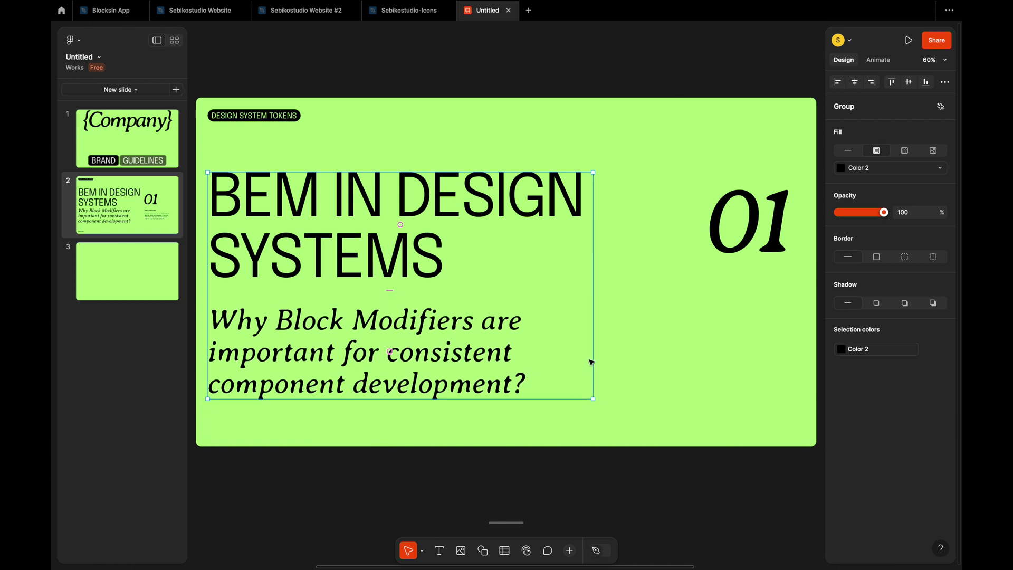
pyautogui.click(627, 359)
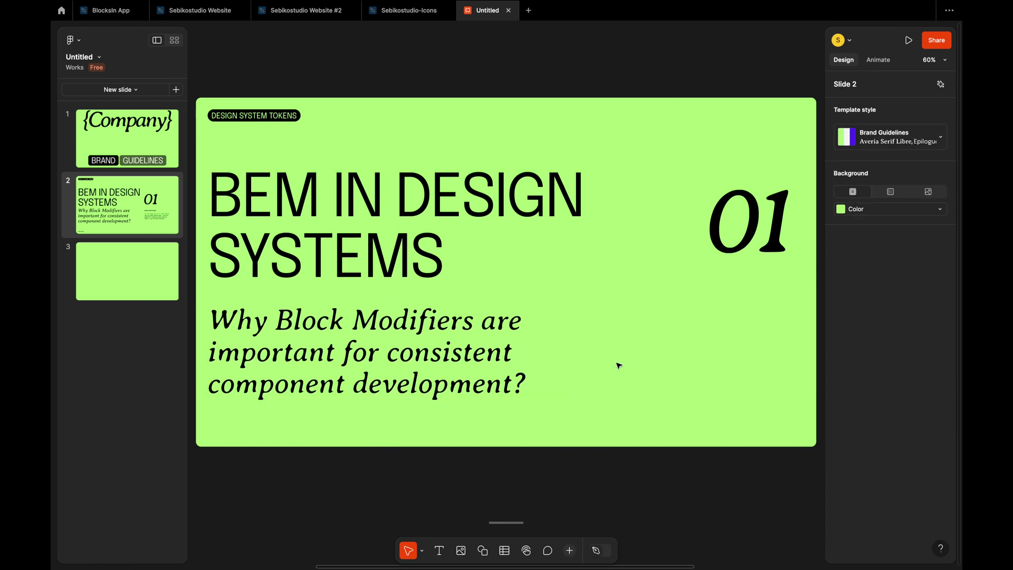
pyautogui.click(940, 84)
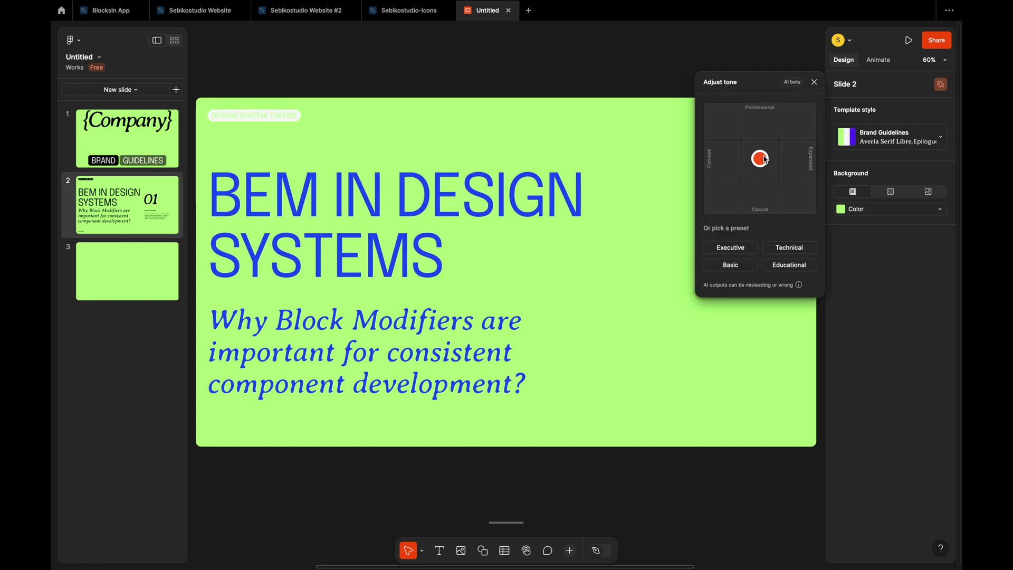
# Step: Have AI rewrite slide 2's text in Professional, Concise, Casual, then Expanded tones
pyautogui.moveTo(764, 160); pyautogui.dragTo(762, 130)
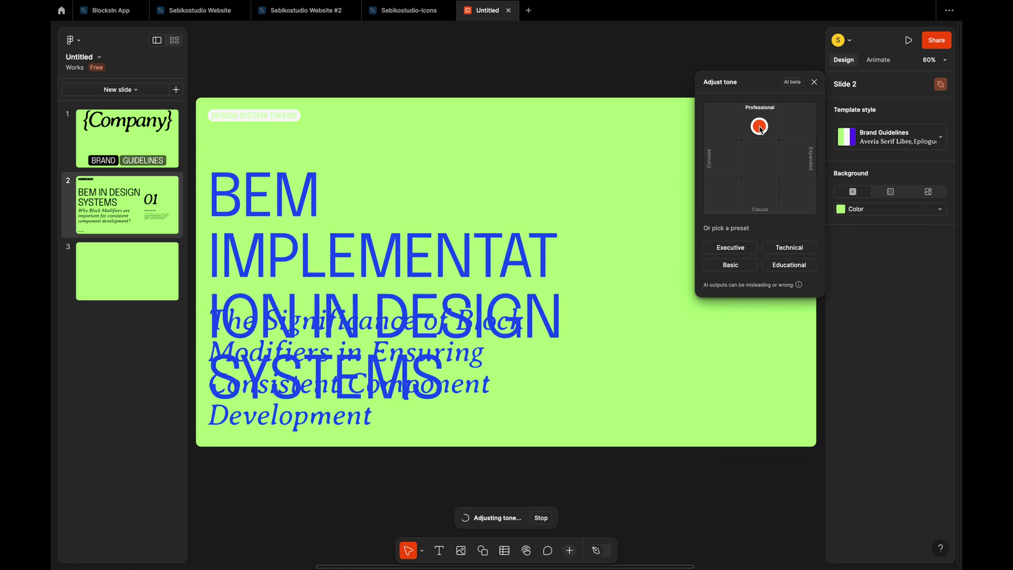
pyautogui.moveTo(762, 130); pyautogui.dragTo(717, 131)
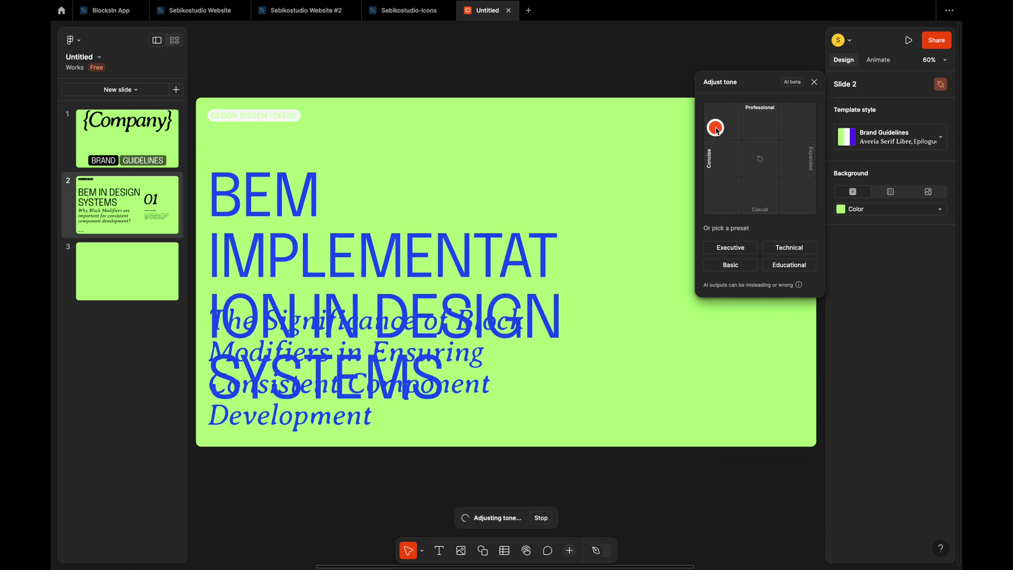
pyautogui.moveTo(717, 131); pyautogui.dragTo(752, 195)
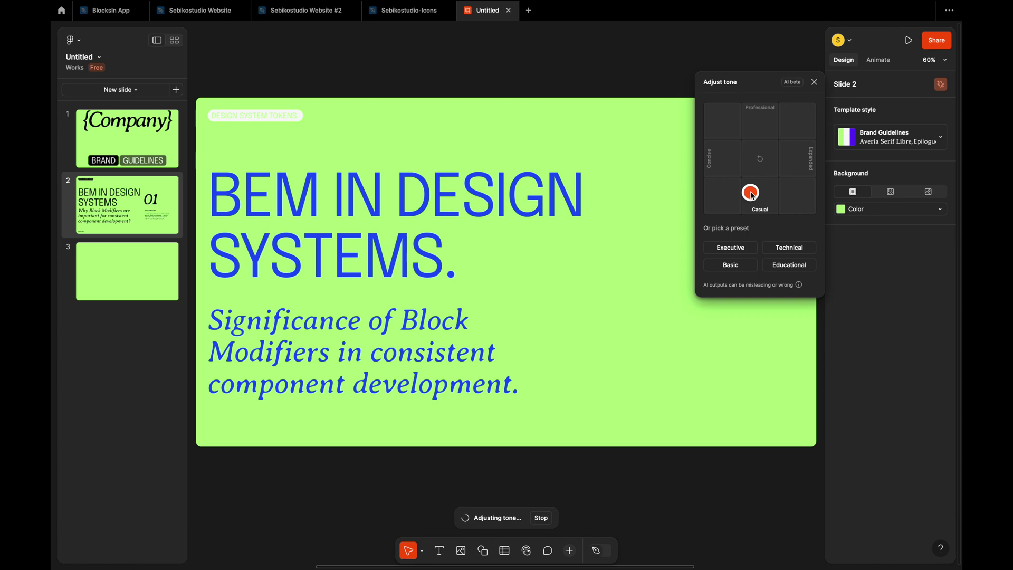
pyautogui.moveTo(752, 196); pyautogui.dragTo(804, 159)
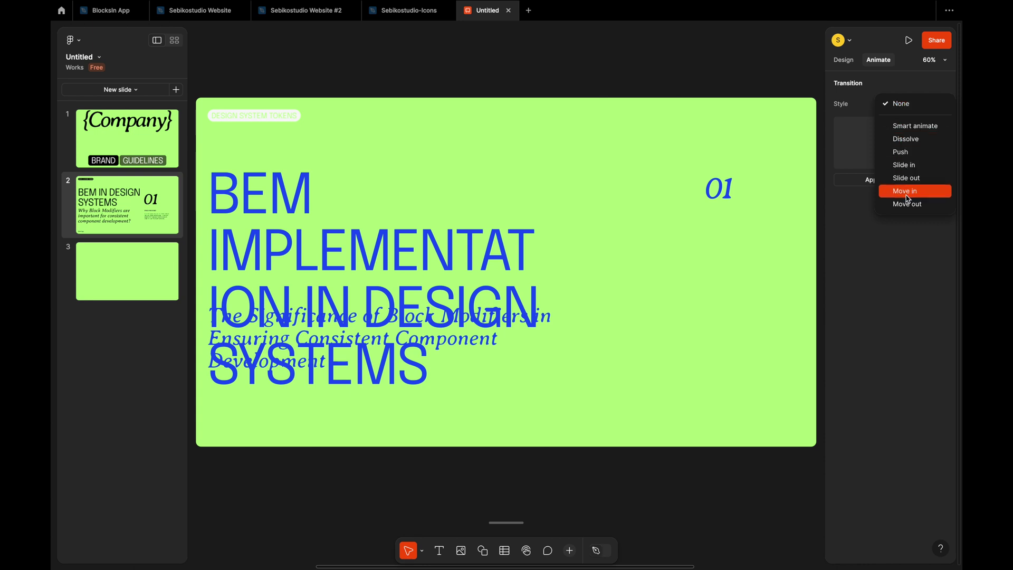
# Step: Give slide 2 a Push transition and preview it in the running presentation
pyautogui.click(911, 157)
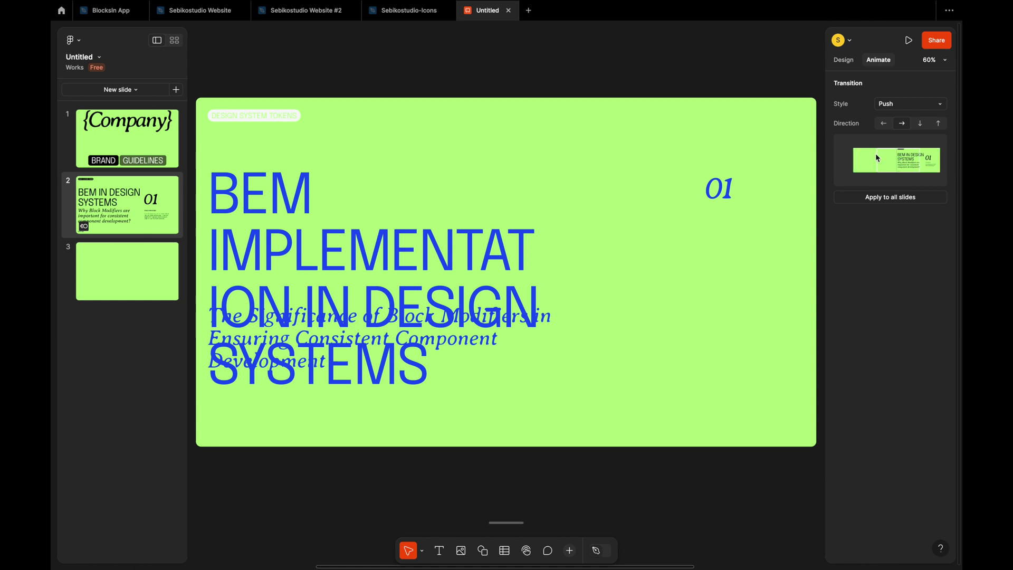
pyautogui.click(908, 40)
pyautogui.press('Left')
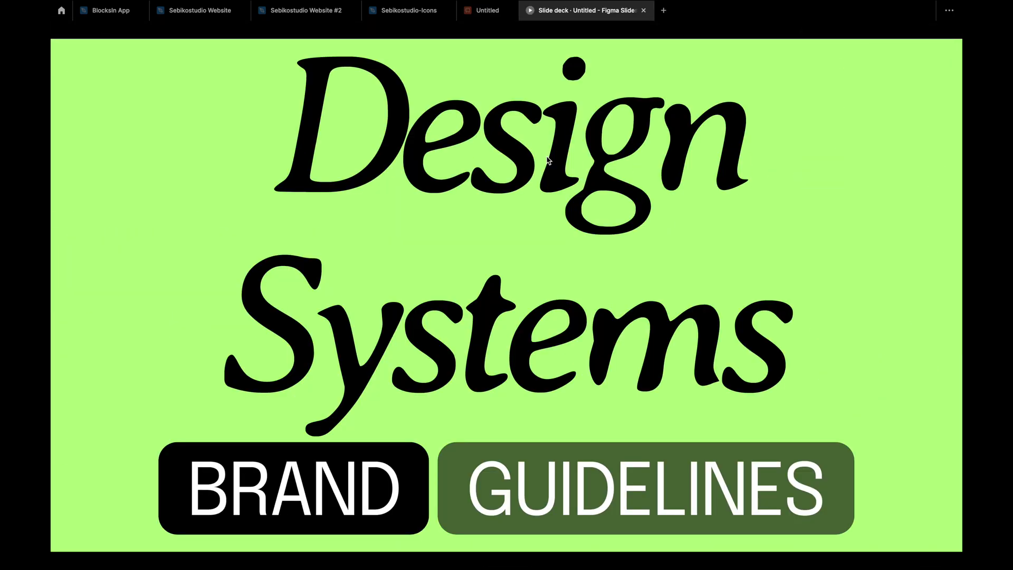
pyautogui.press('Right')
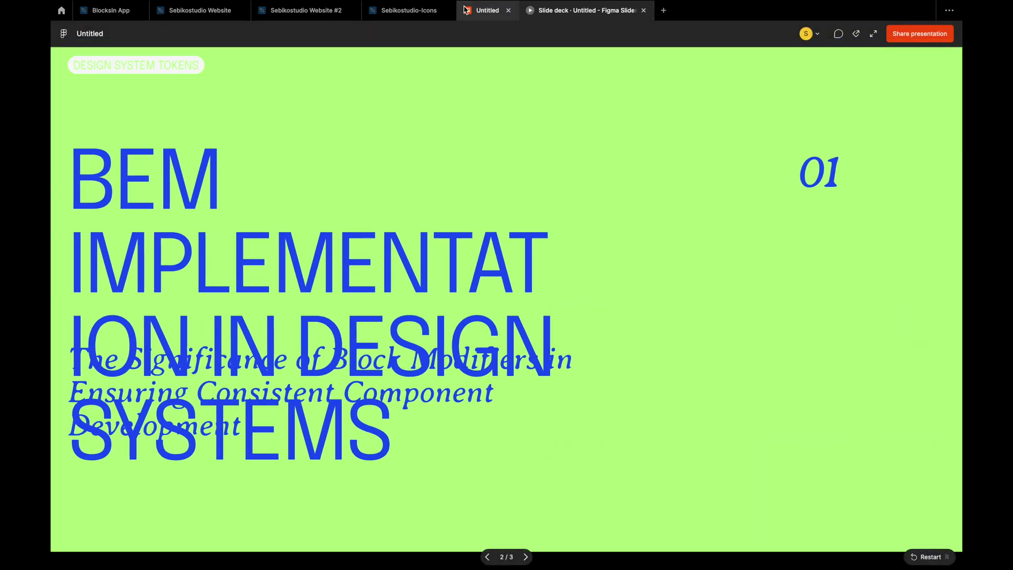
# Step: Replay the Push preview on slide 2 in the editor, then resume presenting from slide 1
pyautogui.click(480, 10)
pyautogui.click(142, 213)
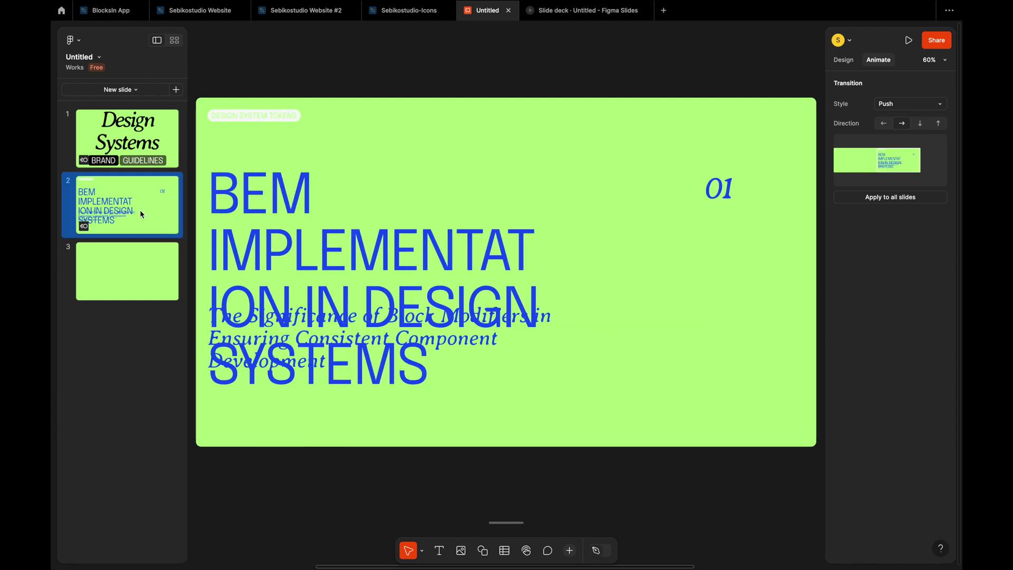
pyautogui.click(899, 122)
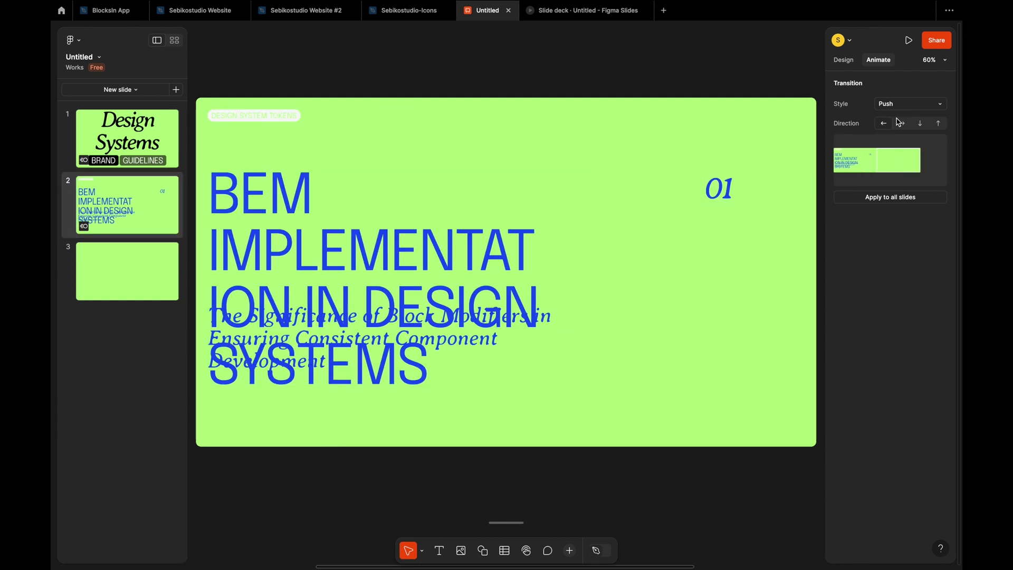
pyautogui.click(179, 141)
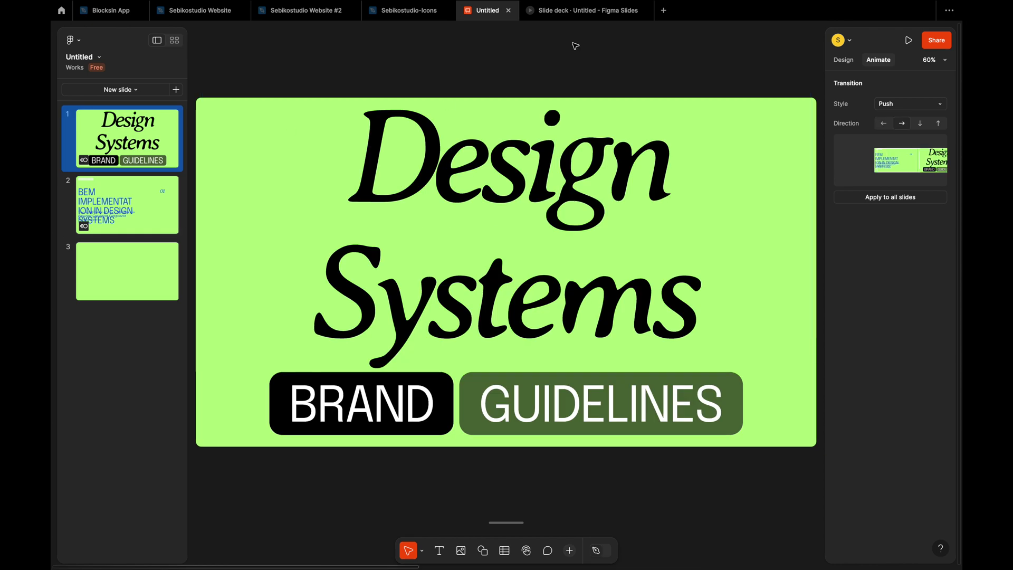
pyautogui.click(560, 10)
# Step: Step back and forth between the Design Systems and BEM slides, ending on Design Systems
pyautogui.press('Left')
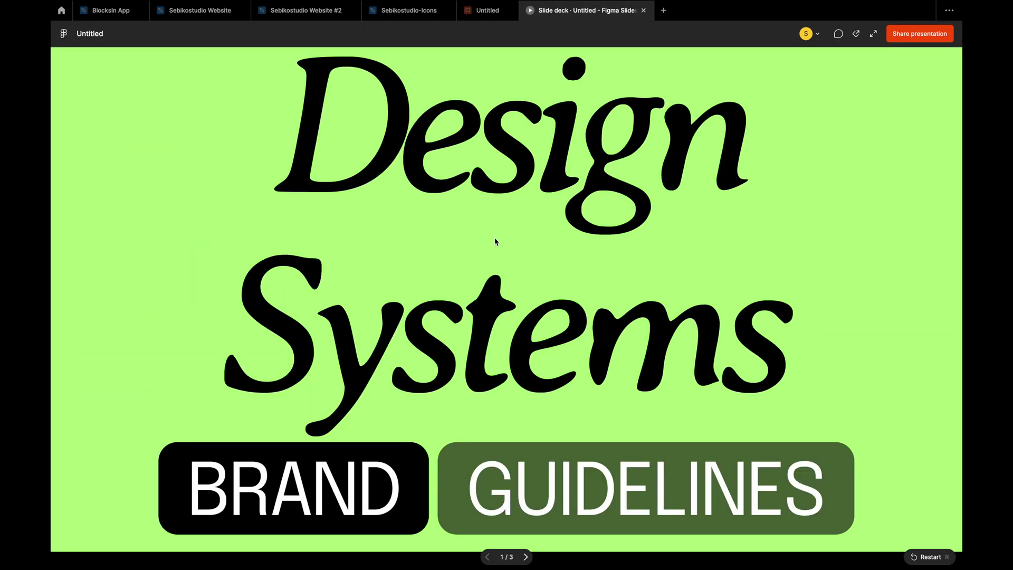
pyautogui.press('Right')
pyautogui.press('Left')
pyautogui.press('Right')
pyautogui.press('Left')
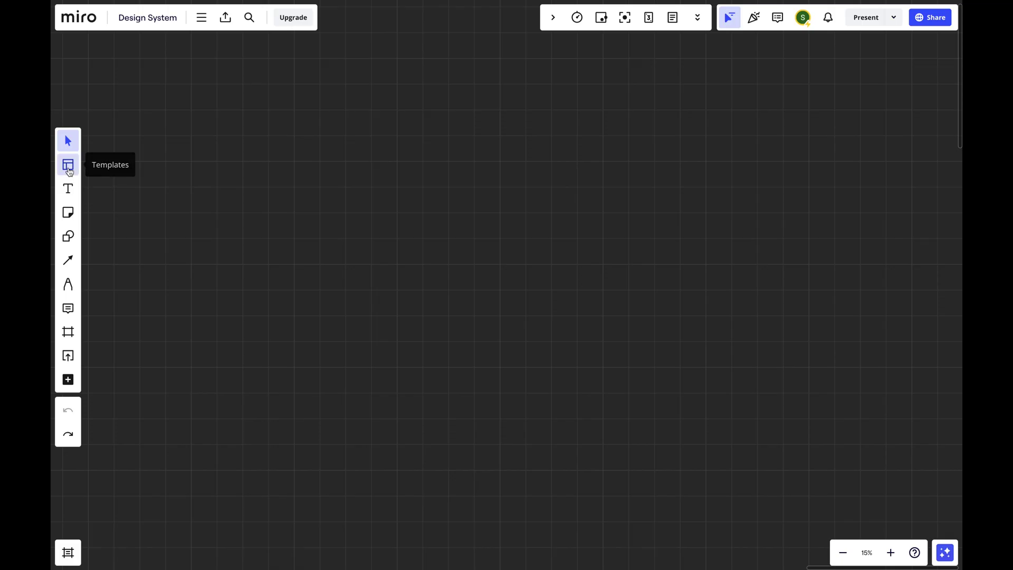
# Step: Search Miro templates for 'Slides' and use the Rebranding Presentation template
pyautogui.click(68, 165)
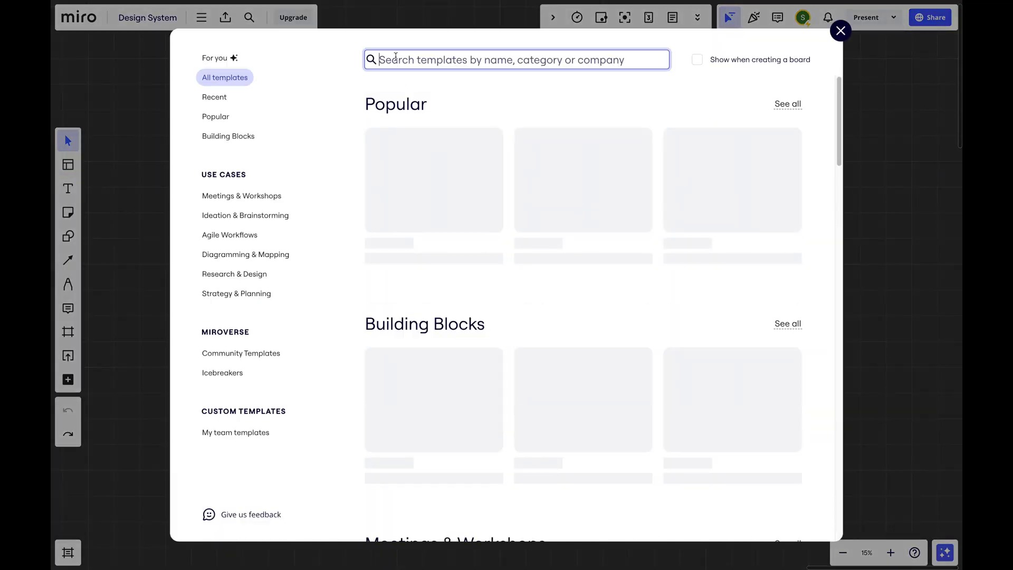
pyautogui.write('Slides')
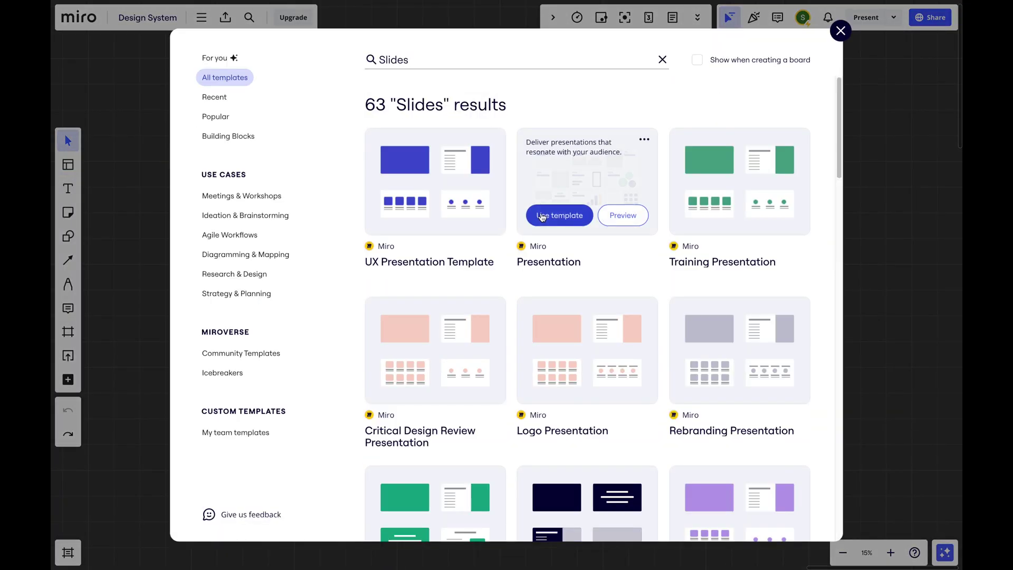
pyautogui.scroll(-3, 622, 316)
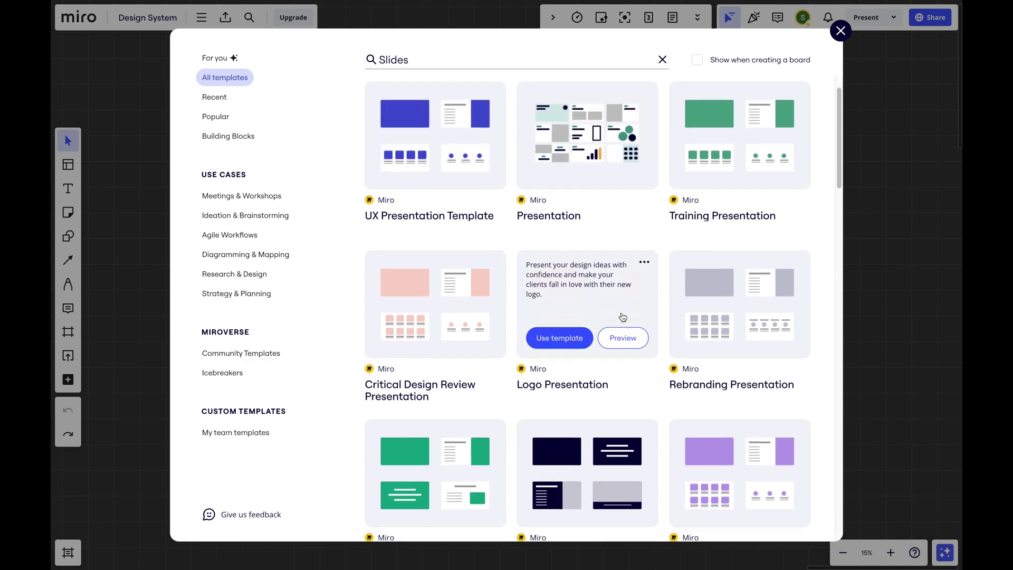
pyautogui.scroll(-5, 621, 317)
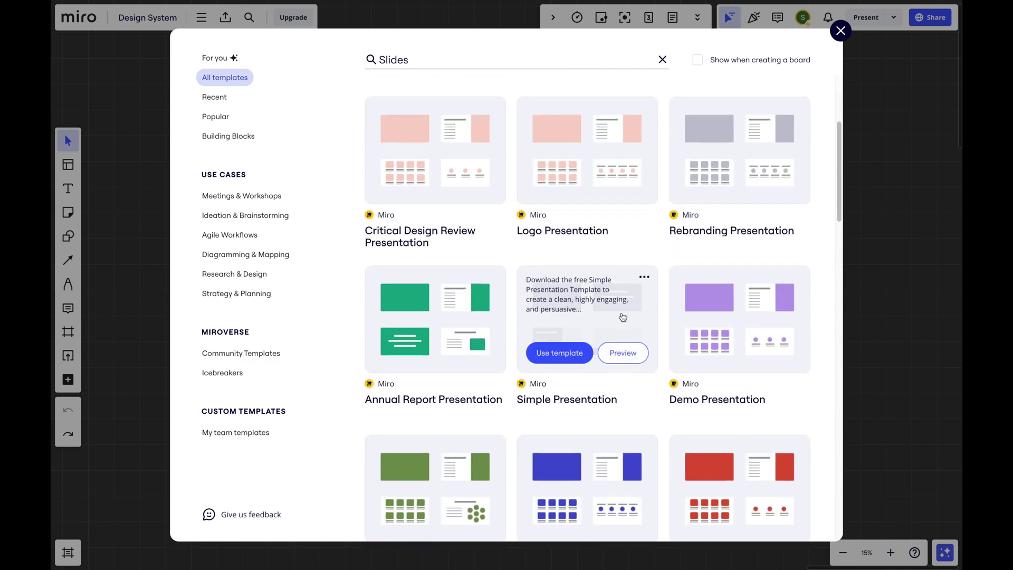
pyautogui.scroll(6, 622, 317)
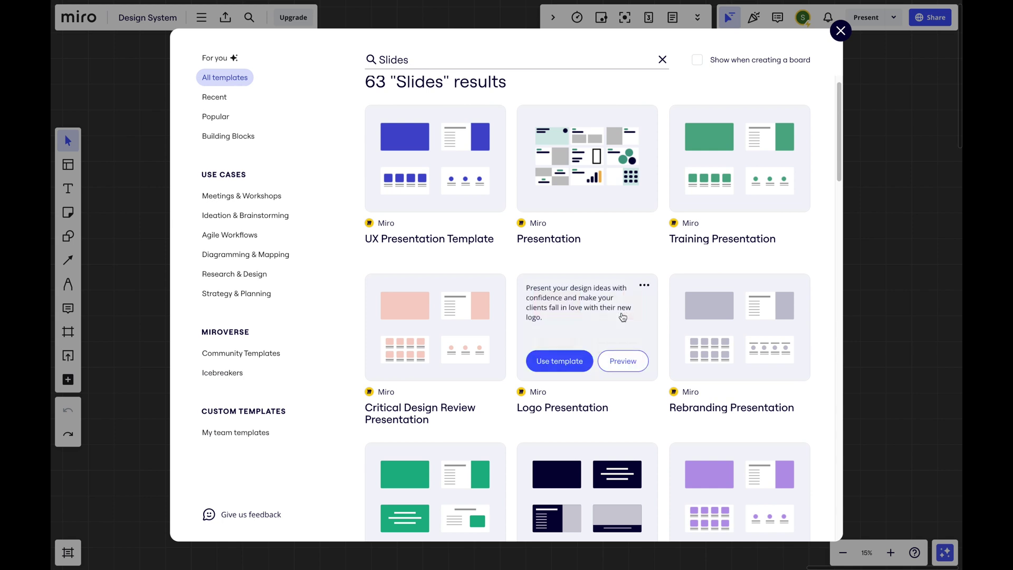
pyautogui.click(723, 363)
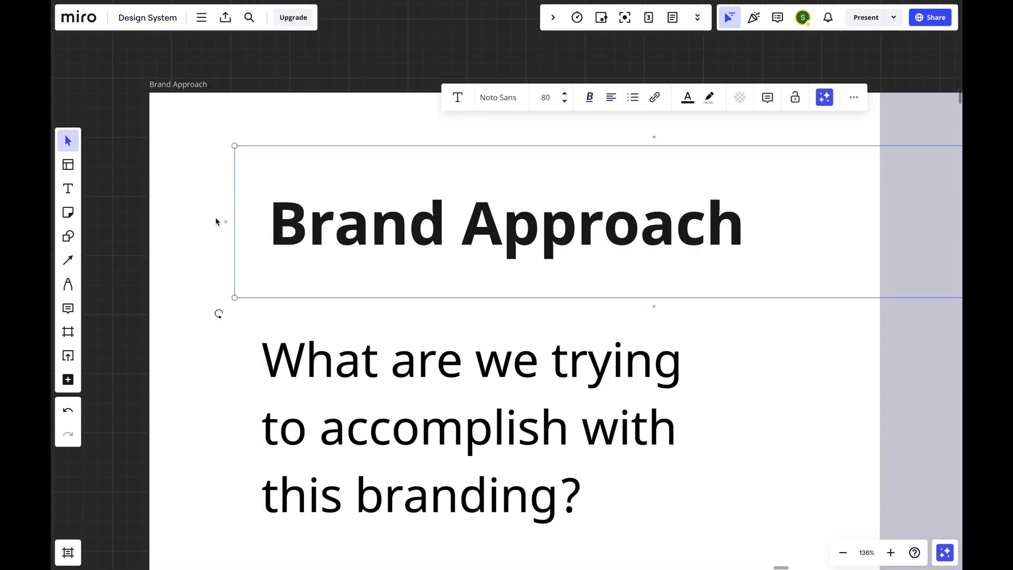
# Step: Ask Miro Assist for a slide describing the advantages of BEM in Design System Tokens
pyautogui.moveTo(226, 222)
pyautogui.mouseDown()
pyautogui.moveTo(292, 221)
pyautogui.moveTo(226, 224)
pyautogui.mouseUp()
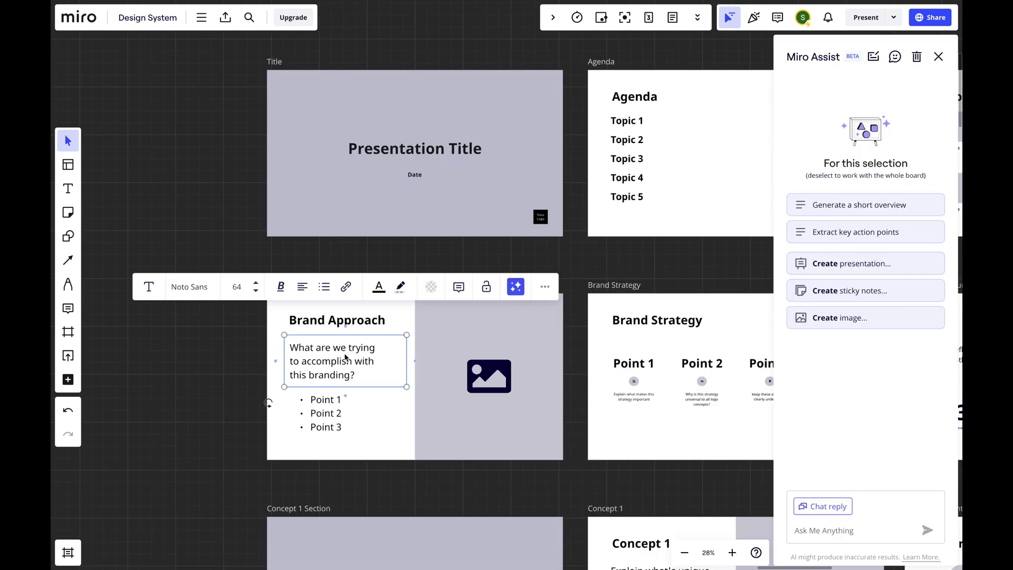
pyautogui.doubleClick(345, 357)
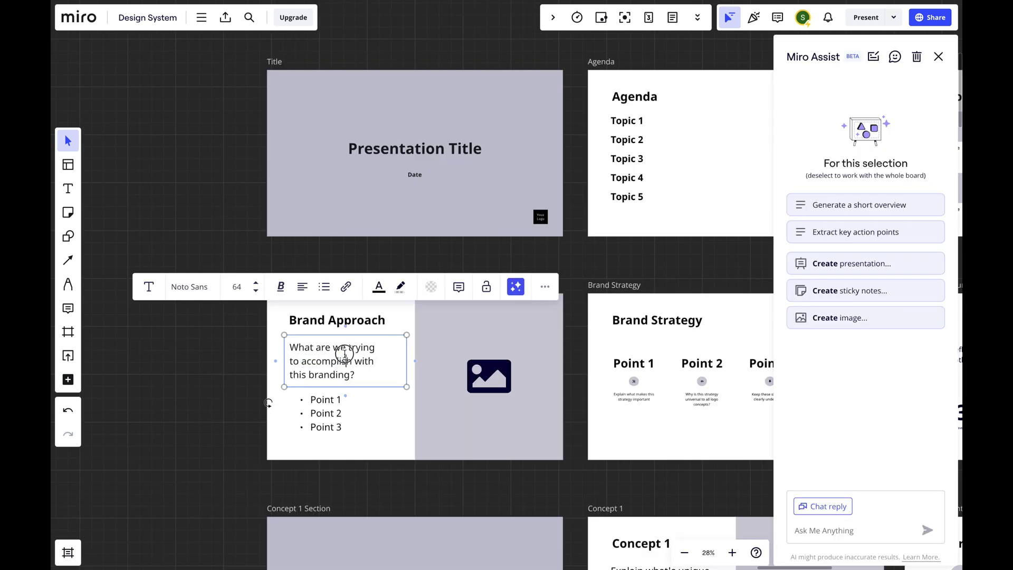
pyautogui.tripleClick(354, 360)
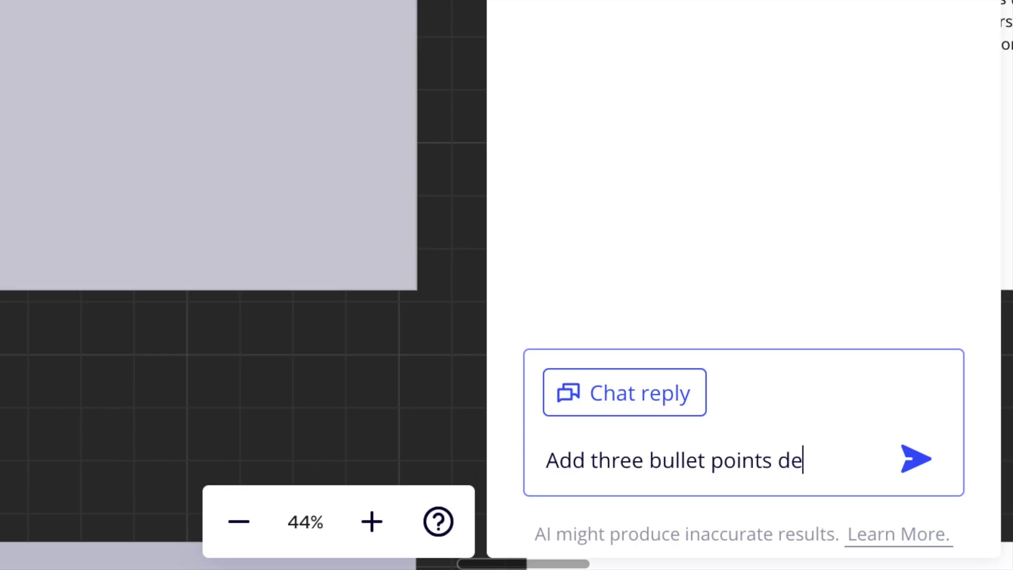
pyautogui.write('scribing')
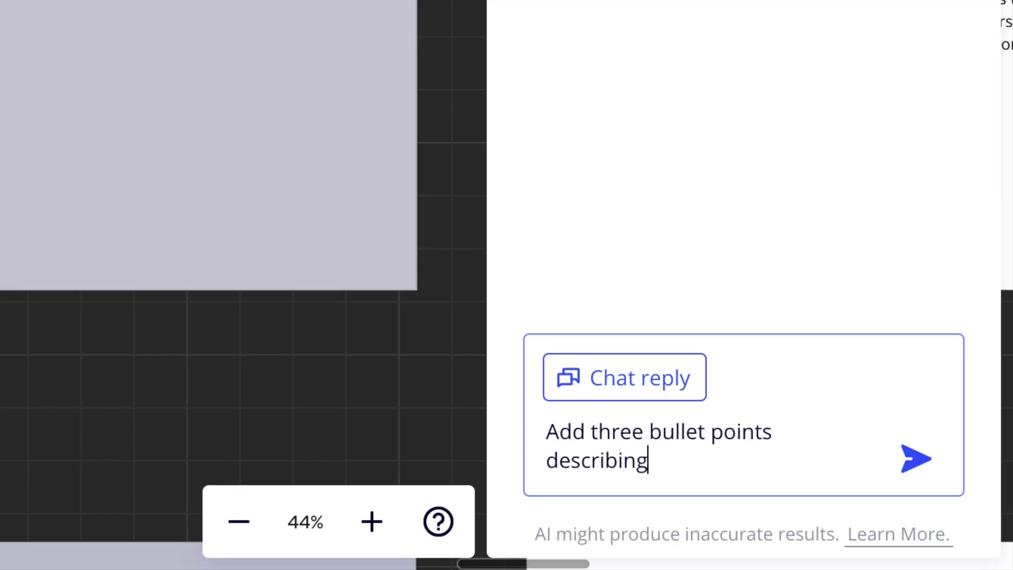
pyautogui.write(' advantages of BEM in Design System ')
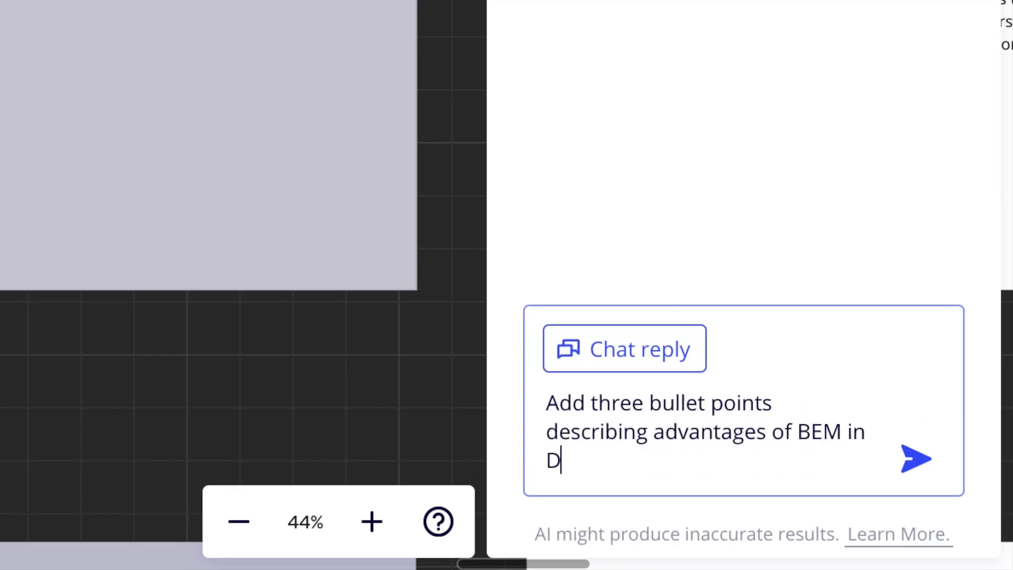
pyautogui.write('Tokens.')
pyautogui.press('Return')
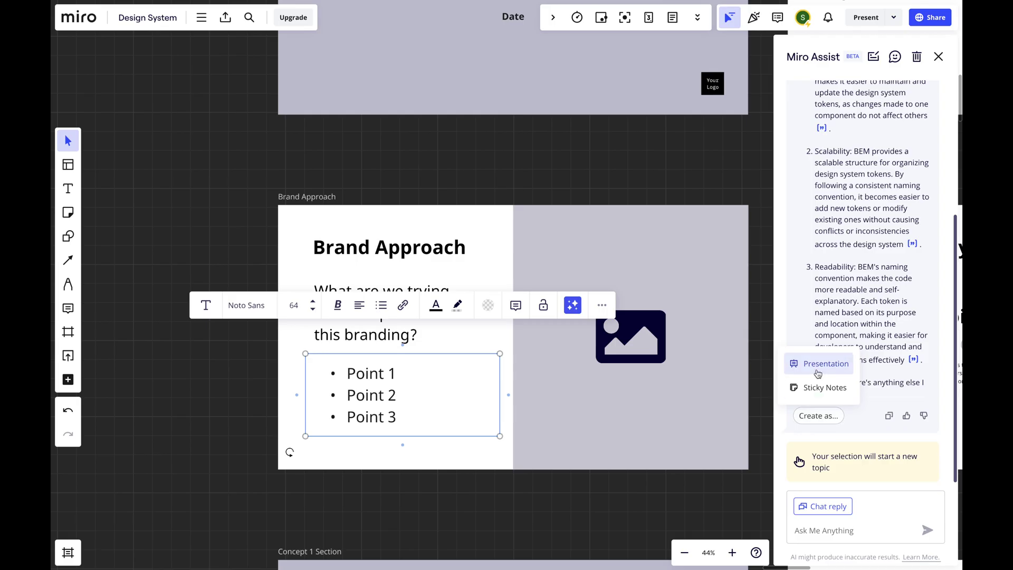
pyautogui.click(817, 372)
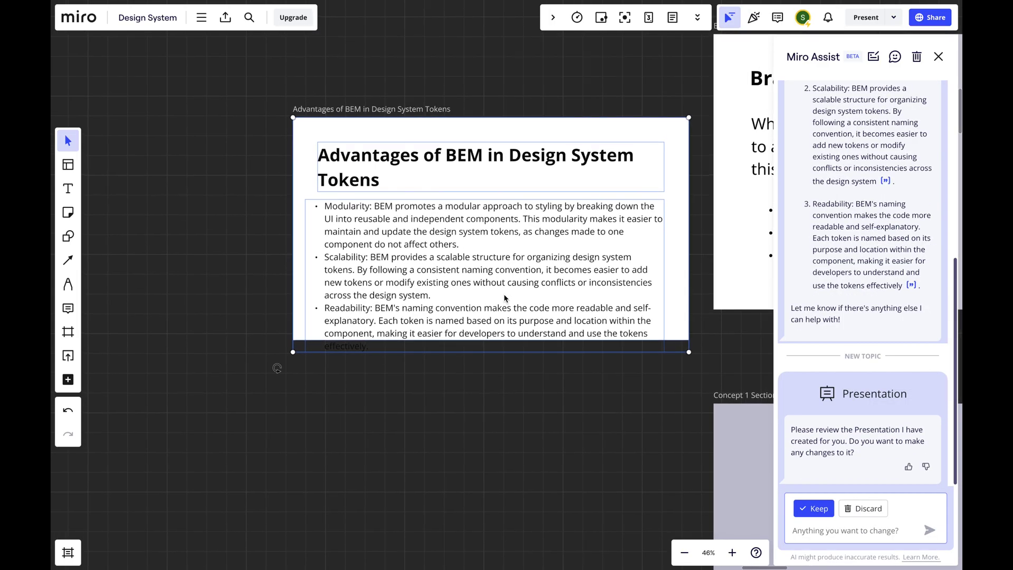
# Step: Keep the generated slide and try navy/yellow/pink, pink, teal/pink and red/blue color styles
pyautogui.click(814, 508)
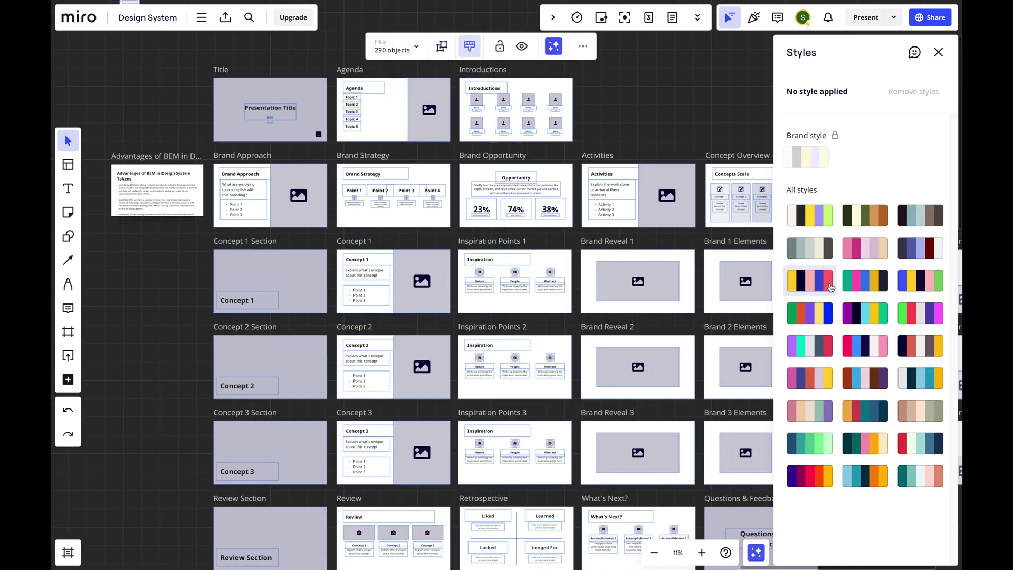
pyautogui.click(830, 286)
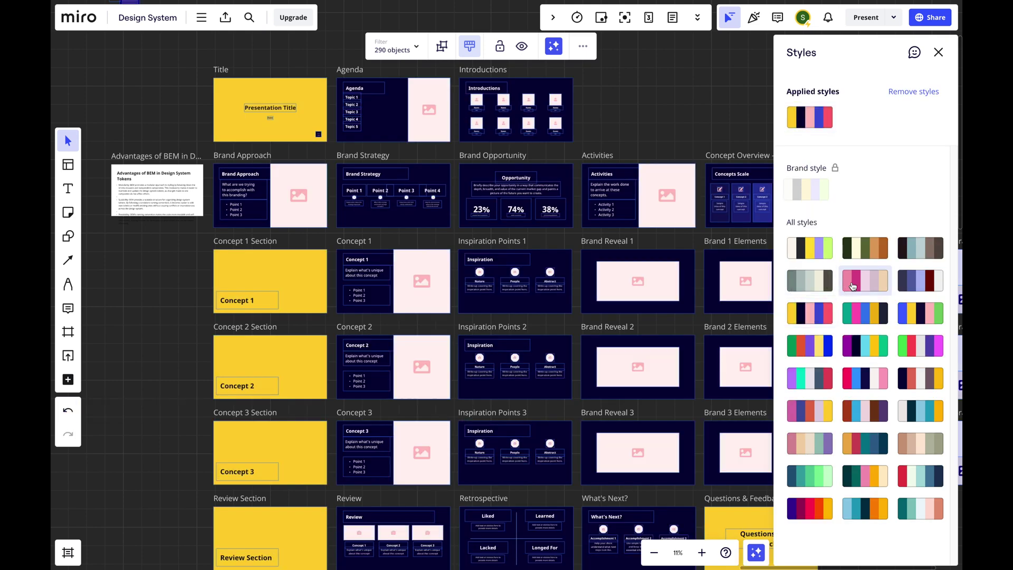
pyautogui.click(852, 286)
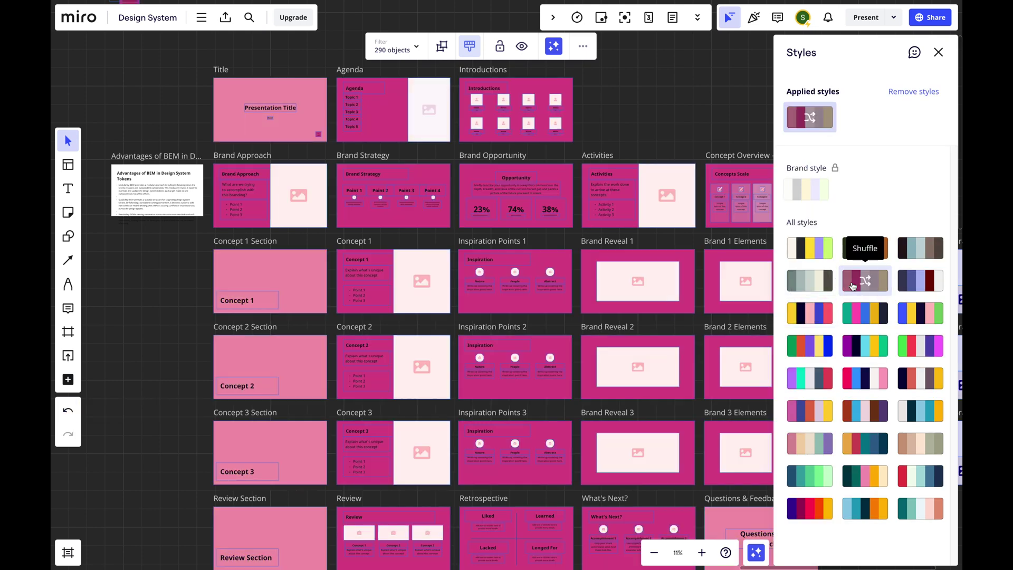
pyautogui.click(866, 318)
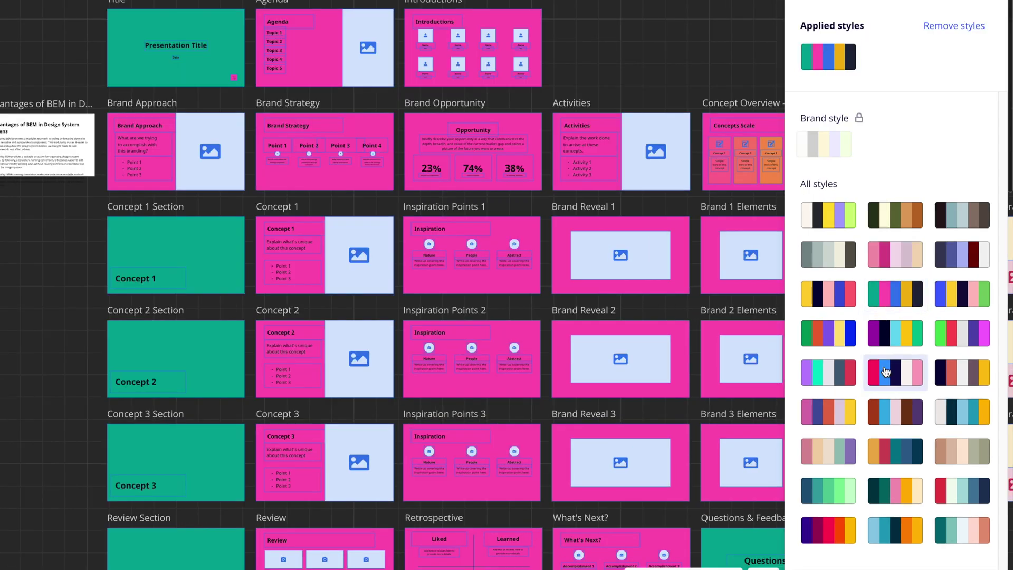
pyautogui.click(886, 373)
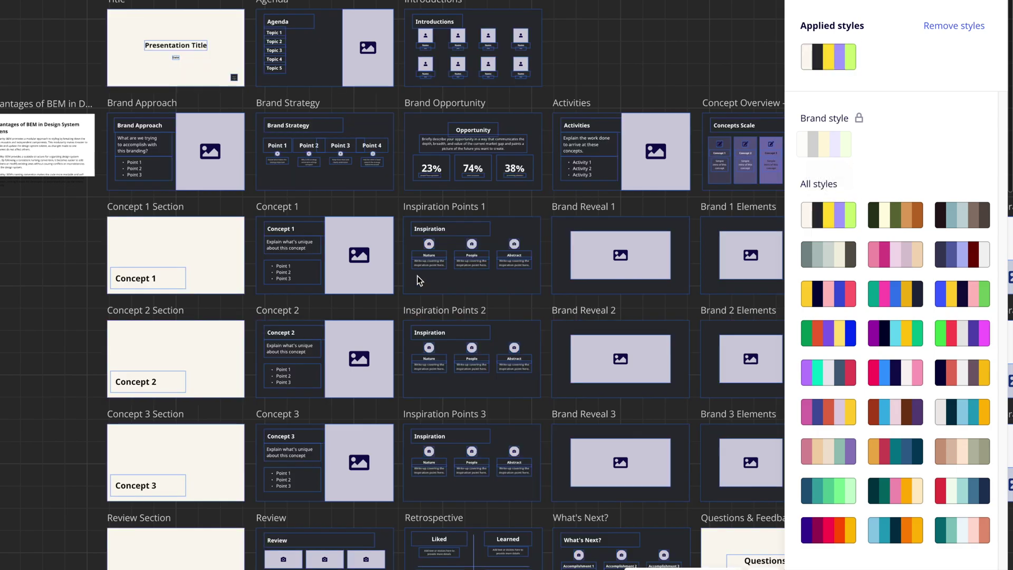
# Step: Stop the presentation and switch back to the Figma Slides desktop
pyautogui.scroll(2, 194, 135)
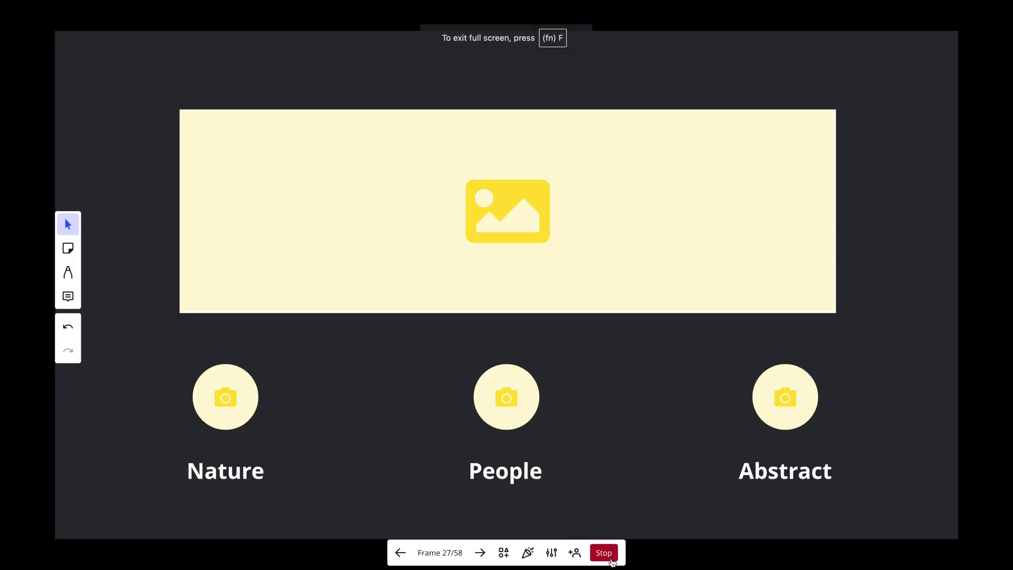
pyautogui.click(606, 549)
pyautogui.scroll(-5, 575, 417)
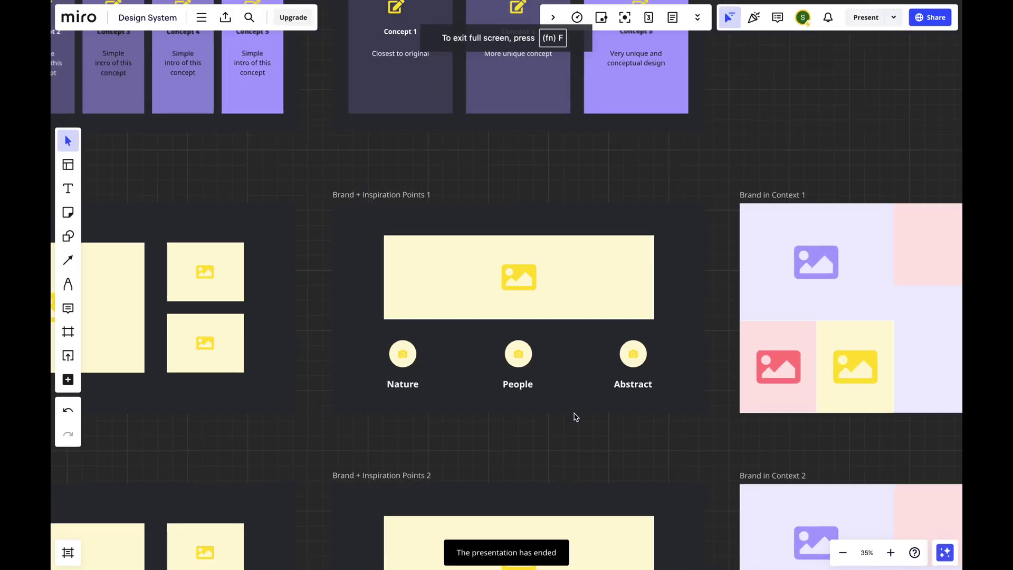
pyautogui.hotkey('ctrl', 'Right')
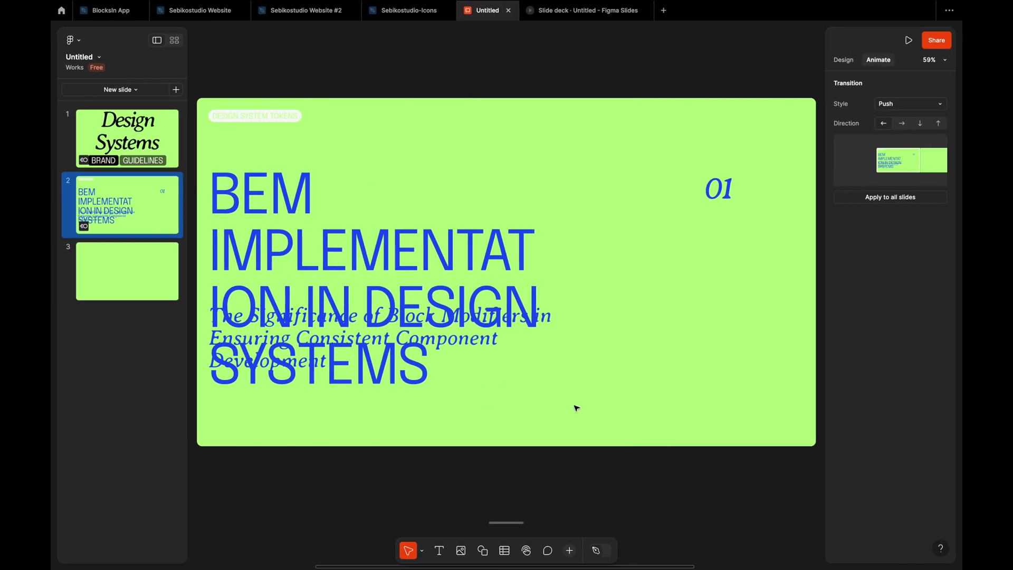
# Step: Retitle slide 2 as 'BEM IN DESIGN SYSTEMS'
pyautogui.click(455, 296)
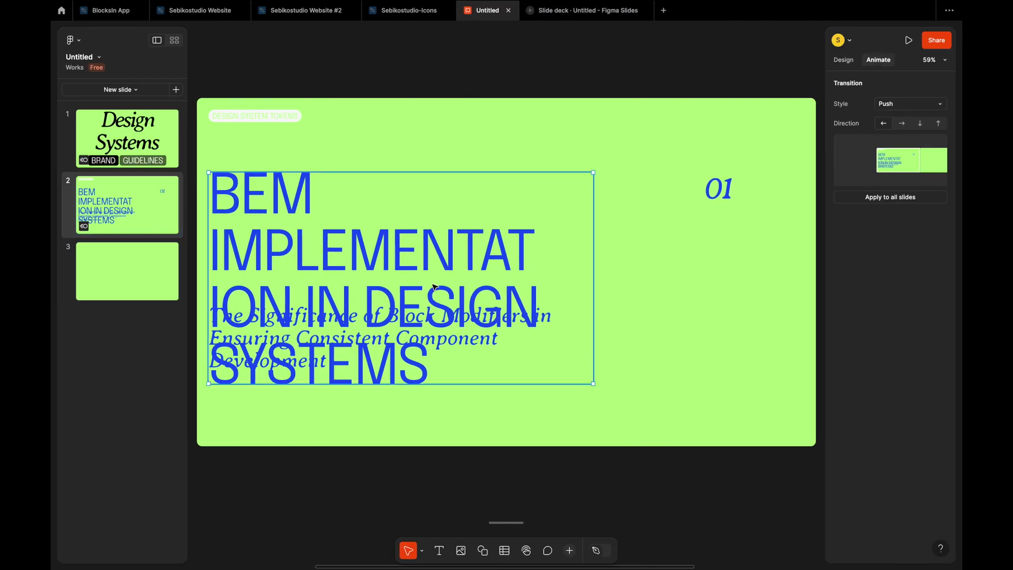
pyautogui.click(615, 295)
pyautogui.tripleClick(397, 263)
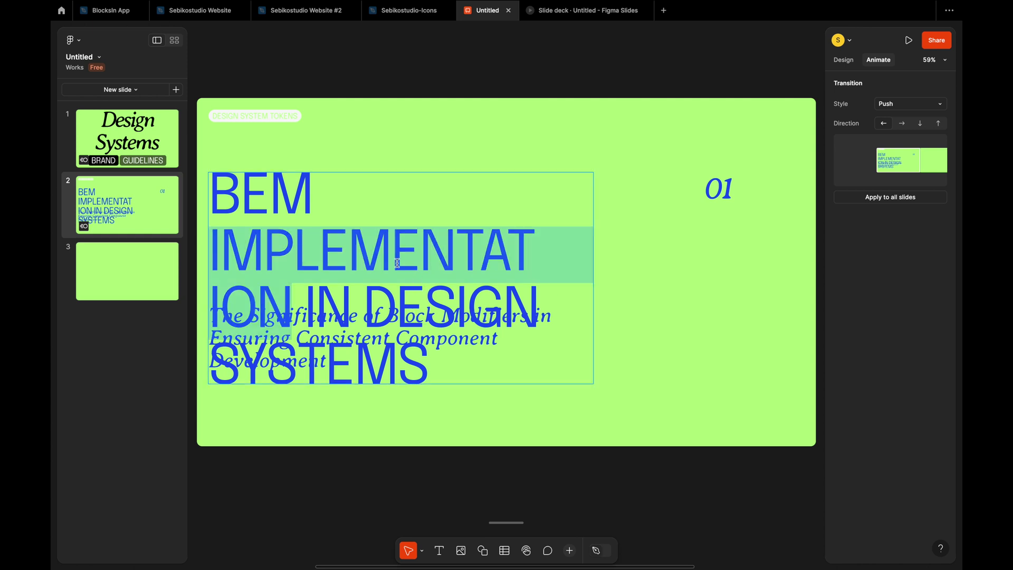
pyautogui.write('BEM IN D')
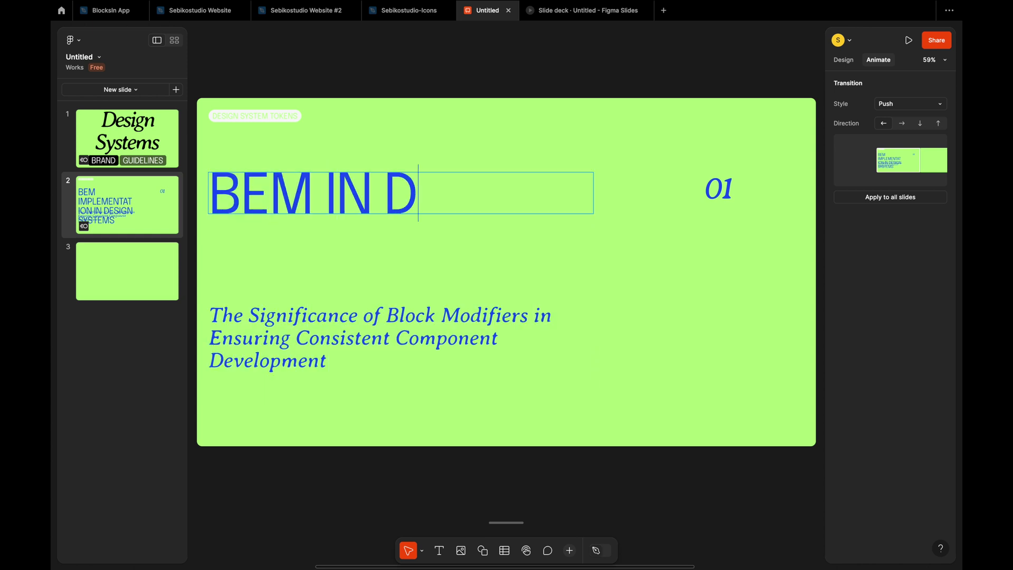
pyautogui.write('ESIGN SYSTEMS')
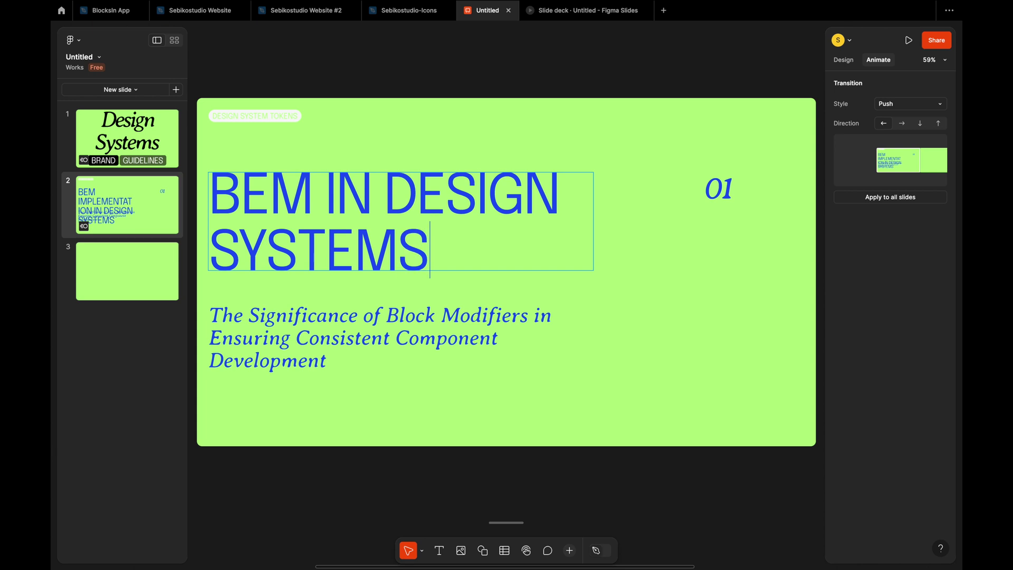
pyautogui.click(452, 454)
# Step: Insert the Brand Guidelines '01' section slide as slide 3, then return to the title slide
pyautogui.click(415, 310)
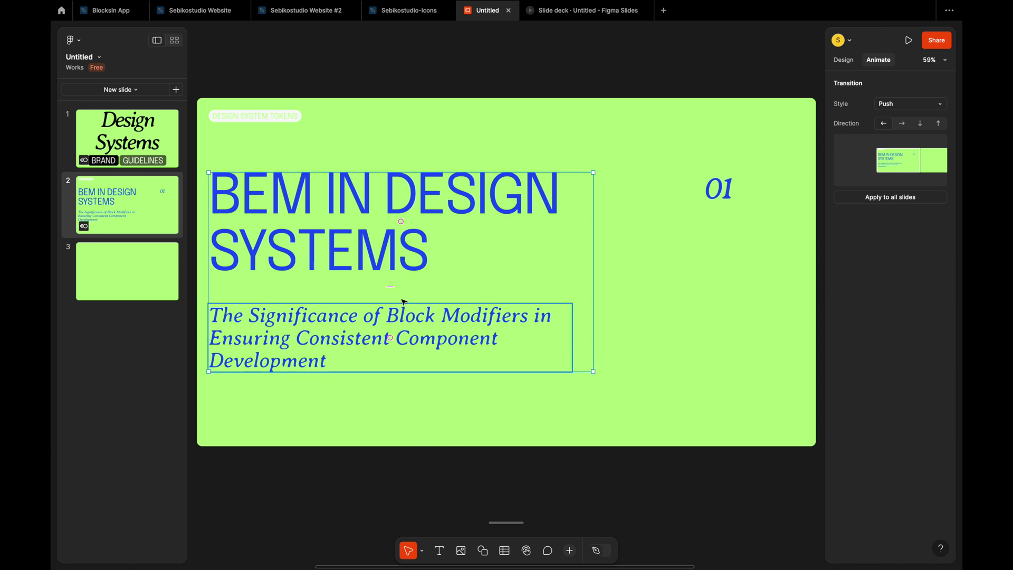
pyautogui.click(143, 210)
pyautogui.click(131, 95)
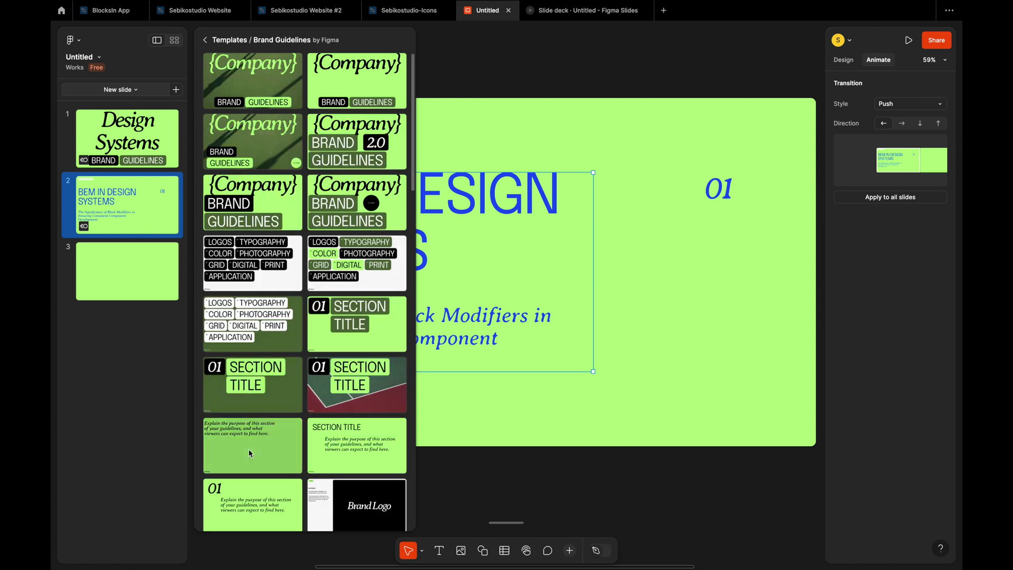
pyautogui.click(253, 488)
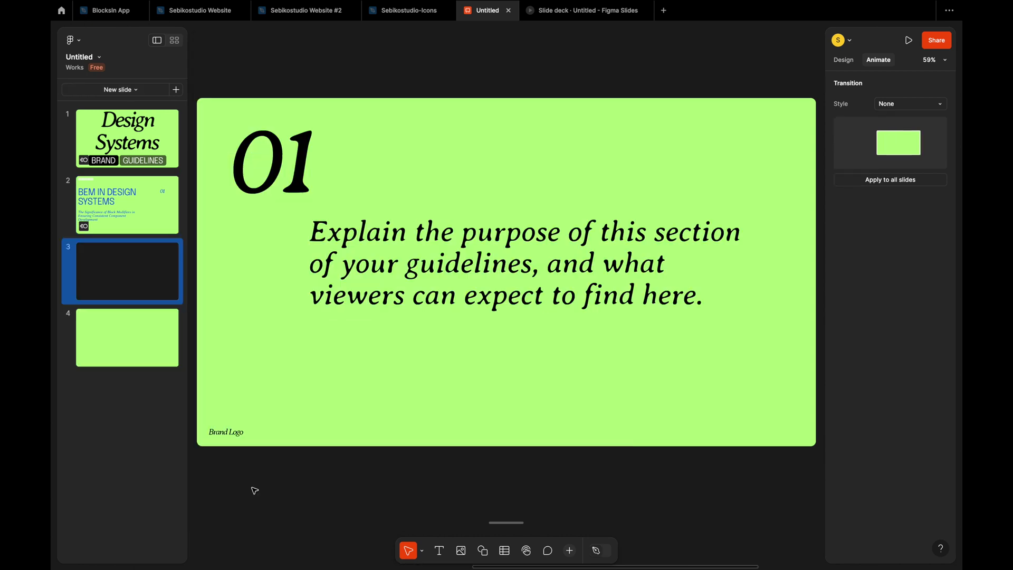
pyautogui.click(167, 209)
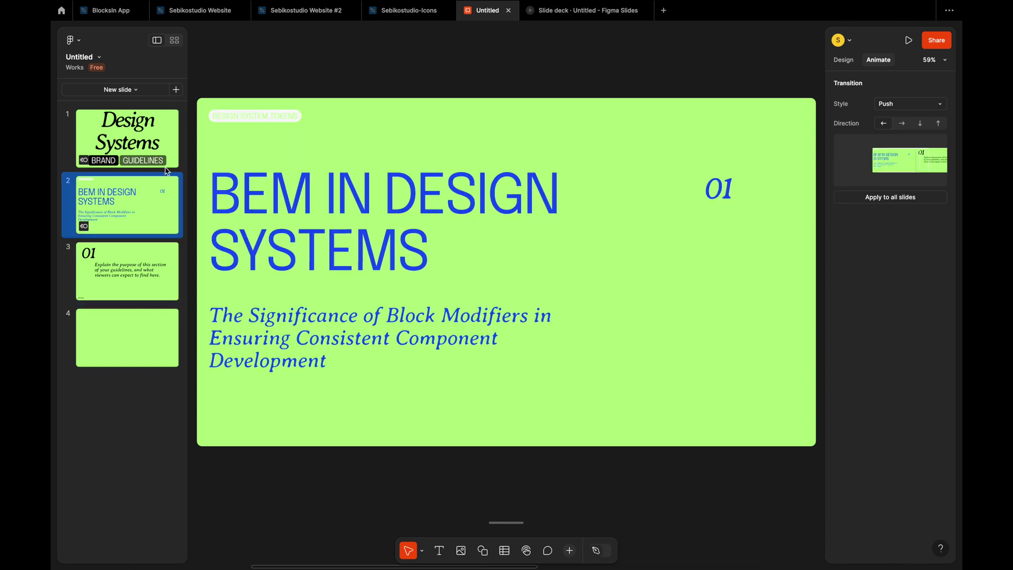
pyautogui.click(158, 133)
# Step: Select all four slides and remix template colours until BRAND turns pink and GUIDELINES white
pyautogui.hotkey('ctrl', 'a')
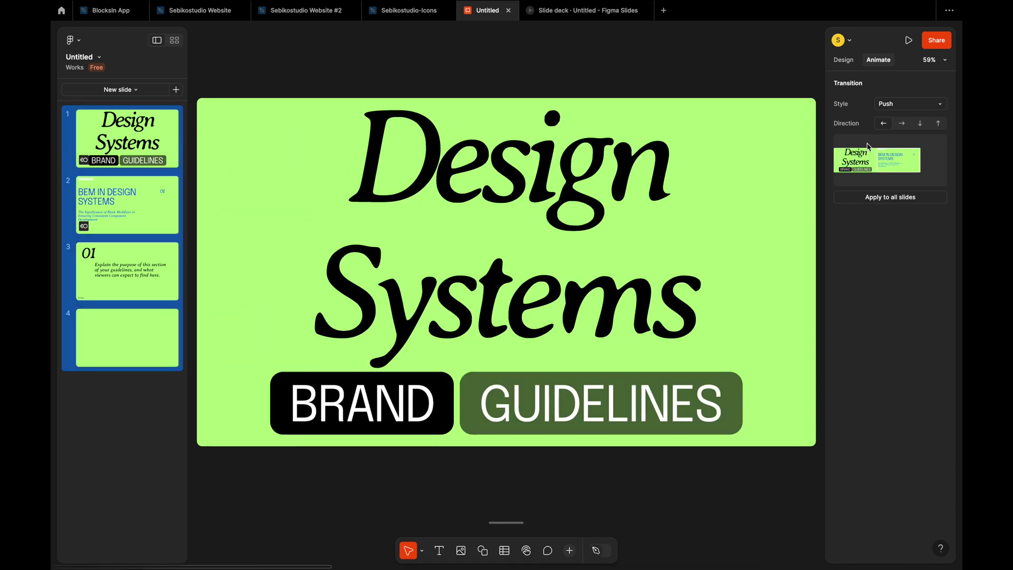
pyautogui.click(844, 60)
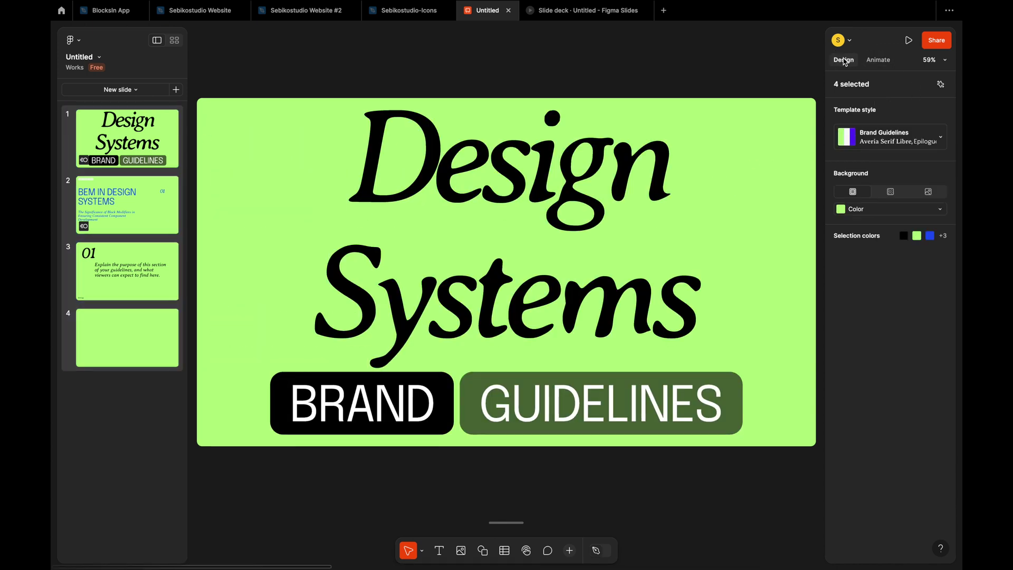
pyautogui.click(892, 137)
pyautogui.click(877, 167)
pyautogui.click(846, 140)
pyautogui.click(846, 139)
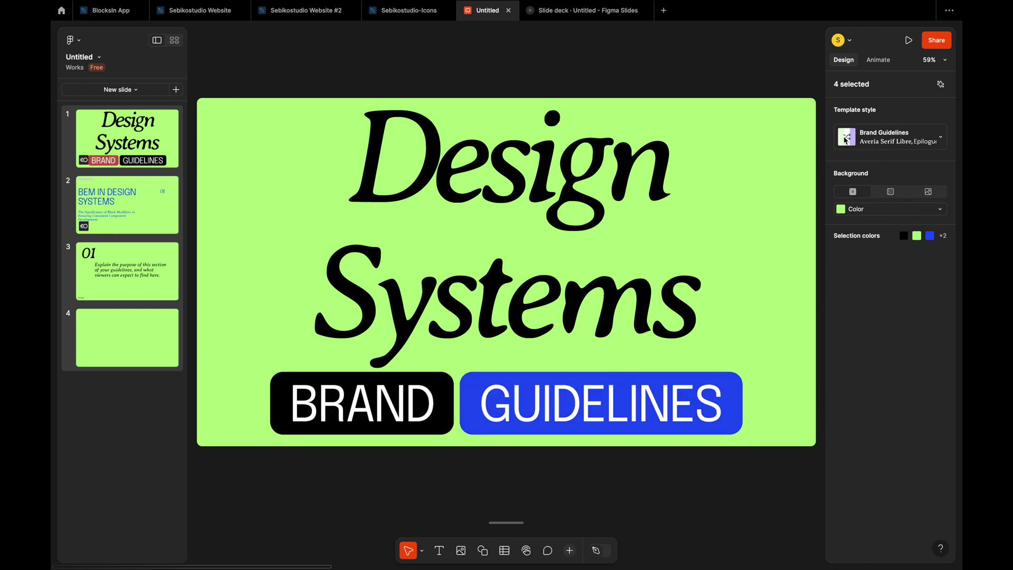
pyautogui.click(846, 139)
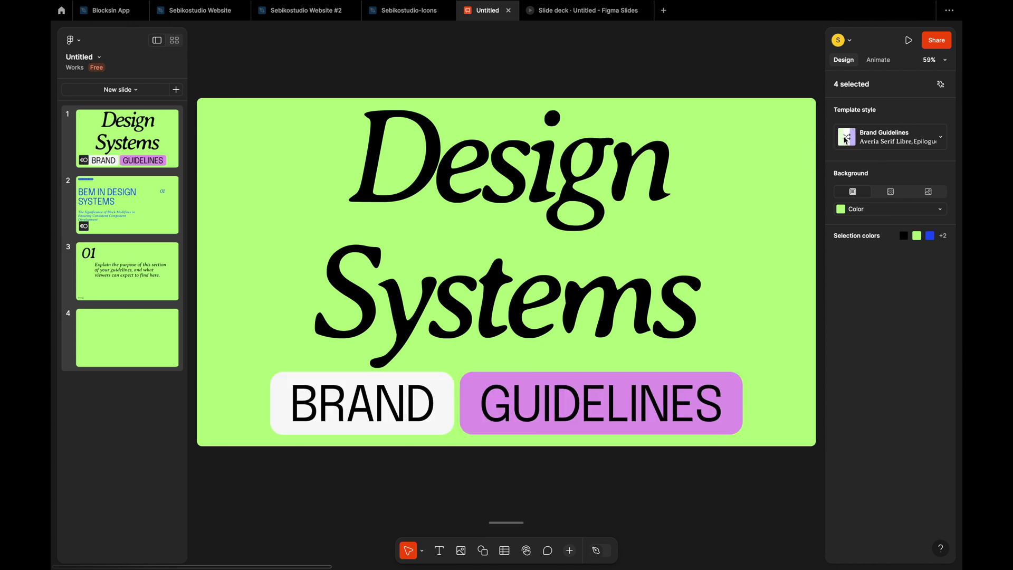
pyautogui.click(846, 139)
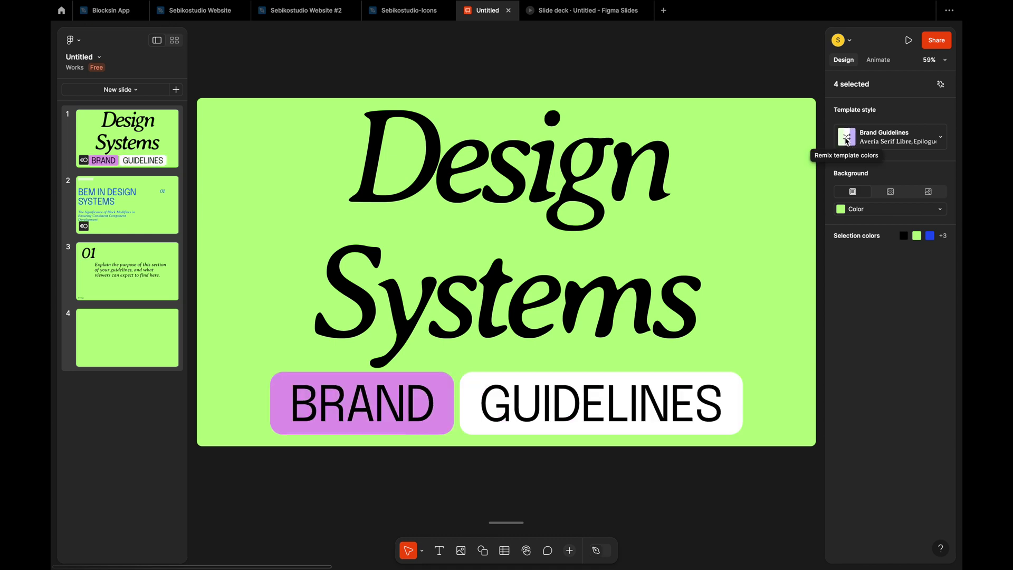